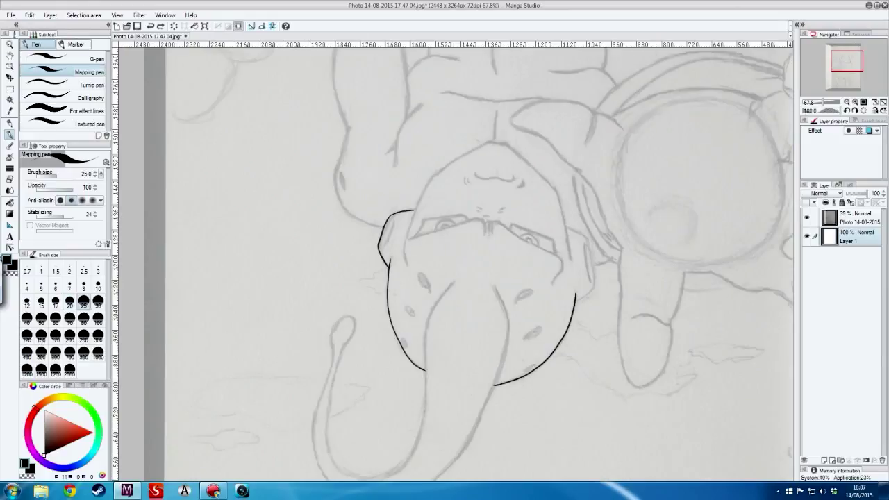
- Ink the base of the head tentacle and the oval holes on the scalp with the Mapping pen at size 25
left_click_drag(497, 284, 482, 410)
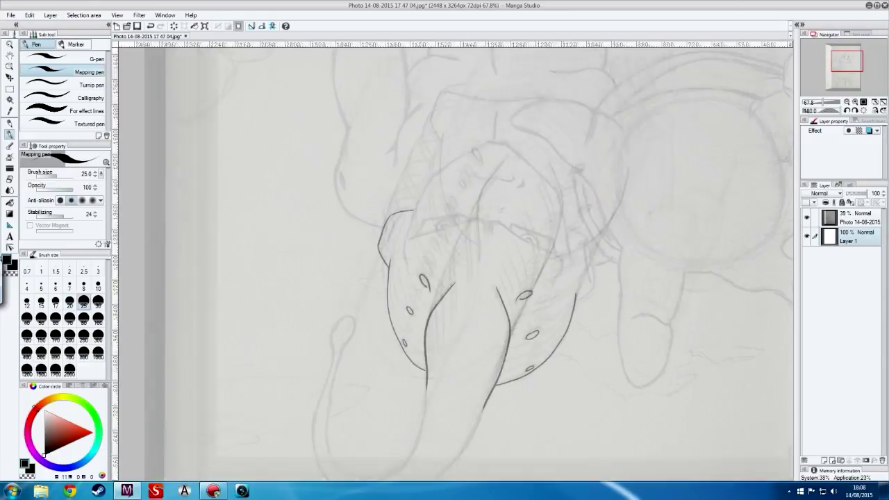
left_click_drag(388, 212, 425, 354)
key("ctrl+z")
left_click(98, 300)
left_click(84, 300)
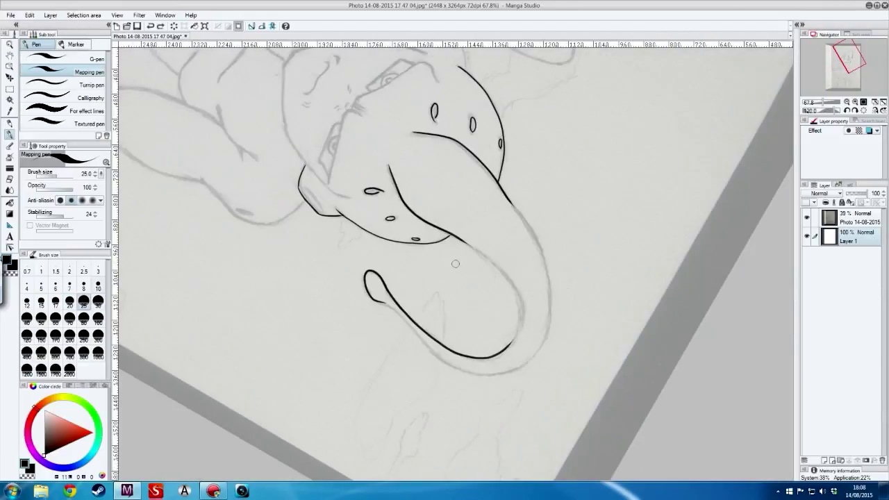
- Ink the rest of the curved tentacle down to its rounded tip, with the brush size at 30
mouse_move(451, 240)
left_mouse_down()
mouse_move(485, 285)
mouse_move(510, 340)
left_mouse_up()
key("ctrl+z")
left_click(98, 300)
key("ctrl+z")
key("minus")
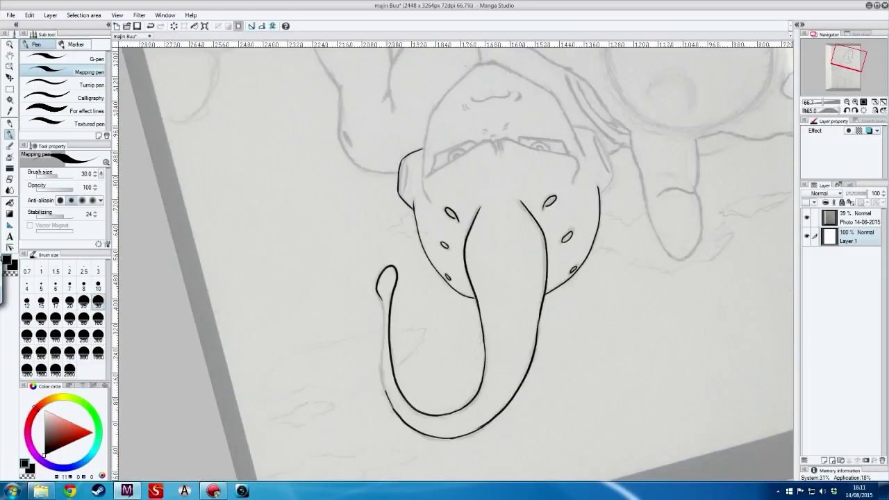
- Ink the ears, eyes, brow lines, nose marks and jawline over the face sketch
key("minus")
key("ctrl+z")
key("ctrl+z")
mouse_move(342, 168)
left_mouse_down()
mouse_move(321, 250)
mouse_move(378, 315)
left_mouse_up()
key("ctrl+z")
key("minus")
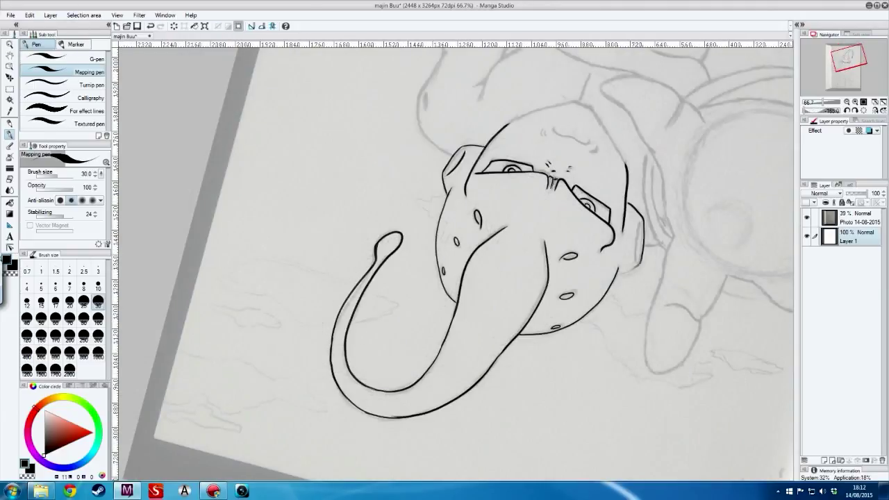
key("minus")
key("minus")
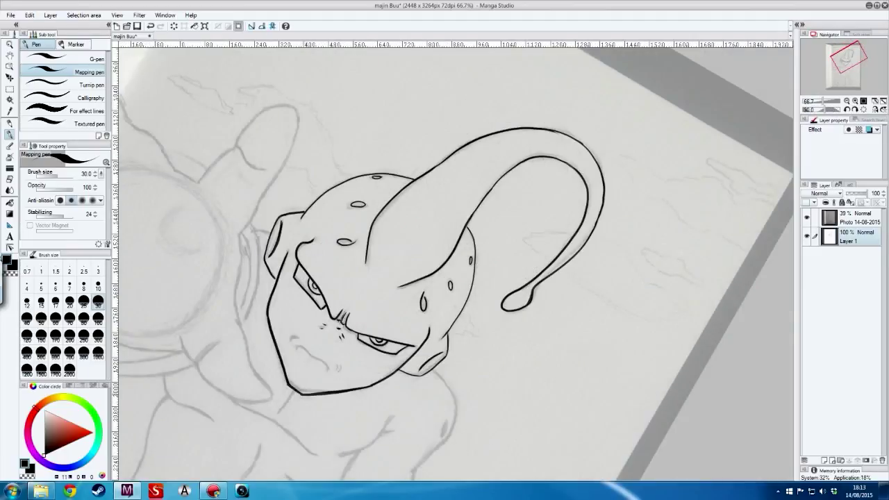
- Ink the mouth and outline the fingers, thumb and palm of the outstretched hand
key("minus")
key("minus")
key("ctrl+0")
key("ctrl+z")
key("ctrl+plus")
key("minus")
key("minus")
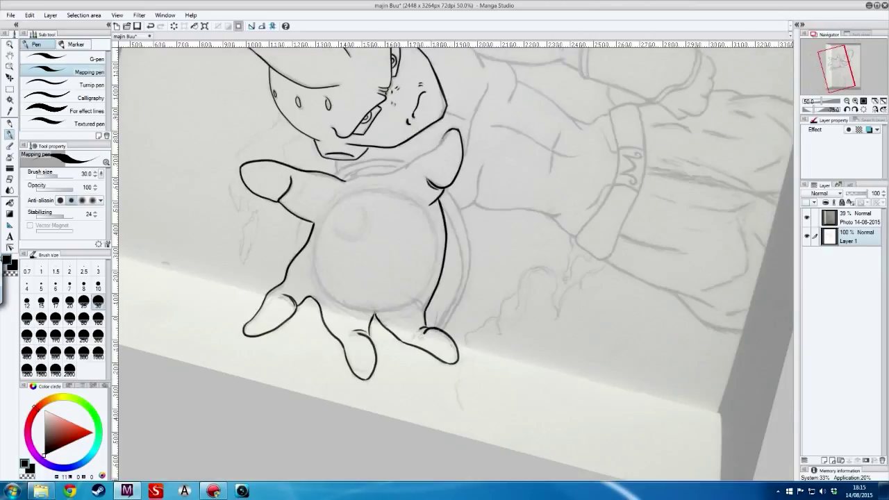
- Ink the first wristband curves behind the outstretched hand, beside the thumb and along the palm
key("minus")
key("minus")
key("minus")
key("minus")
key("minus")
key("minus")
key("minus")
key("minus")
key("minus")
key("minus")
key("minus")
key("ctrl+z")
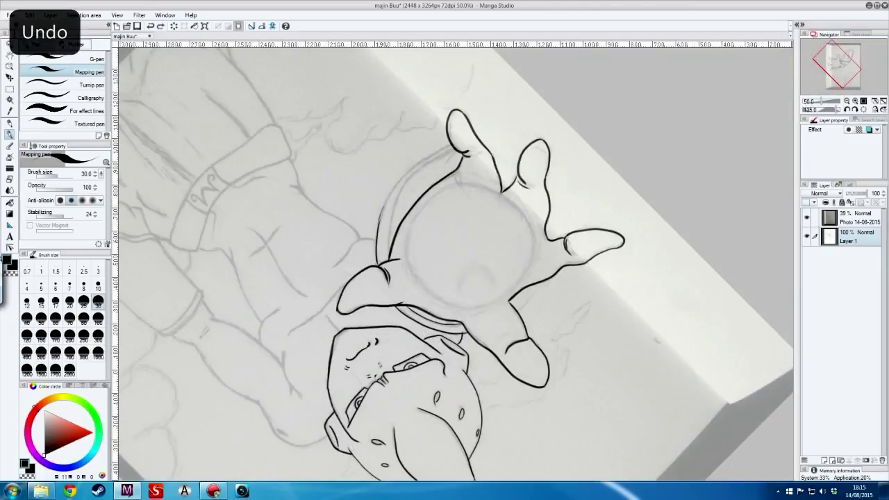
- Ink the remaining wristband arcs beneath the palm and between the upper fingers
key("minus")
key("minus")
key("minus")
key("minus")
key("minus")
key("minus")
key("minus")
key("minus")
key("minus")
key("ctrl+z")
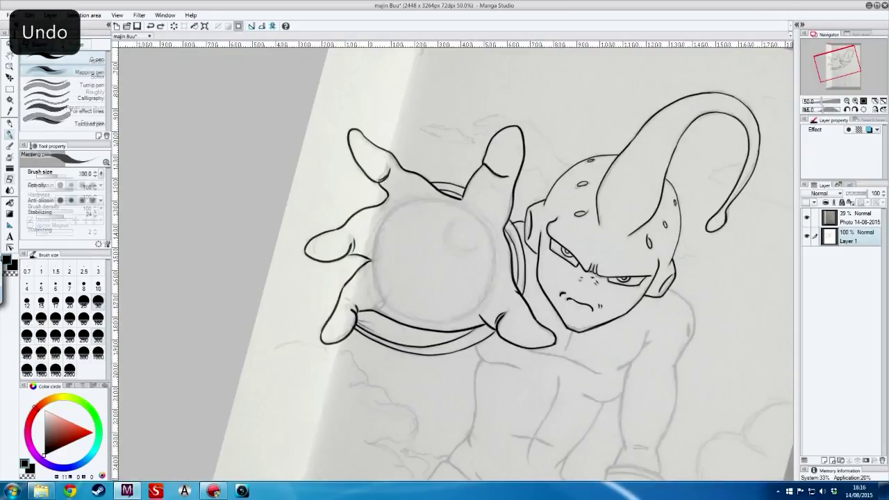
key("ctrl+z")
- Ink the short wristband edge showing between the two lowest fingers of the outstretched hand
key("minus")
key("minus")
key("minus")
key("minus")
key("minus")
key("minus")
key("minus")
key("minus")
key("minus")
key("minus")
key("minus")
key("minus")
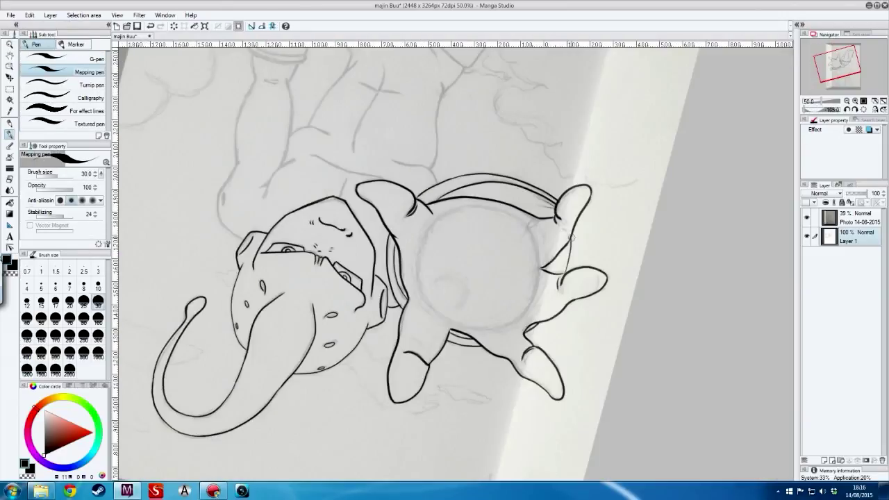
key("ctrl+z")
- Ink the neck, chest, abdominal lines and waist of the torso down to the belt
key("minus")
key("minus")
key("ctrl+z")
left_click_drag(501, 290, 540, 284)
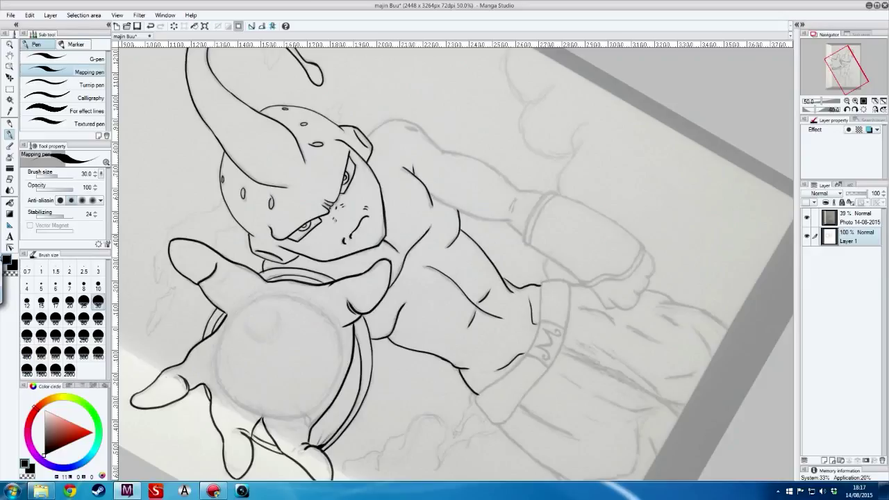
- Ink the shoulder and the lowered arm, including the upper cuff of its glove
key("minus")
key("minus")
key("minus")
key("minus")
key("minus")
key("minus")
key("minus")
key("minus")
key("minus")
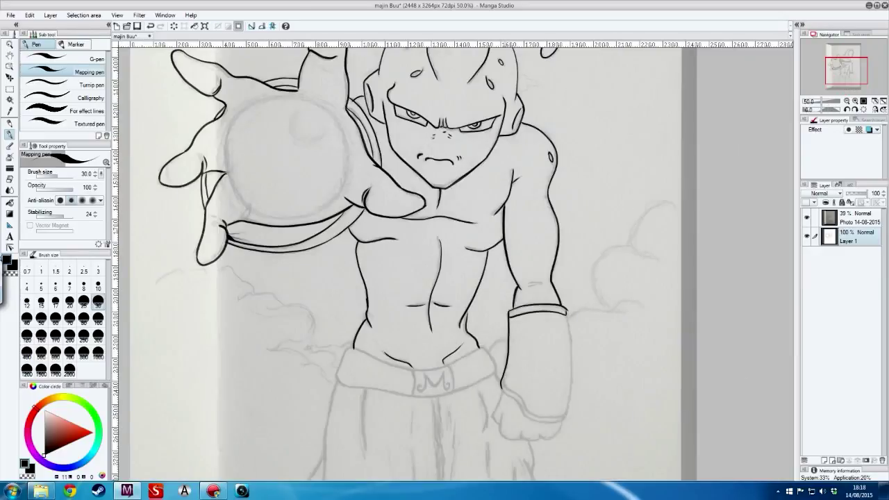
- Ink the glove's sides and lower trim and the clenched fist of the lowered arm
key("ctrl+z")
key("minus")
key("minus")
key("minus")
key("minus")
key("minus")
key("minus")
key("ctrl+z")
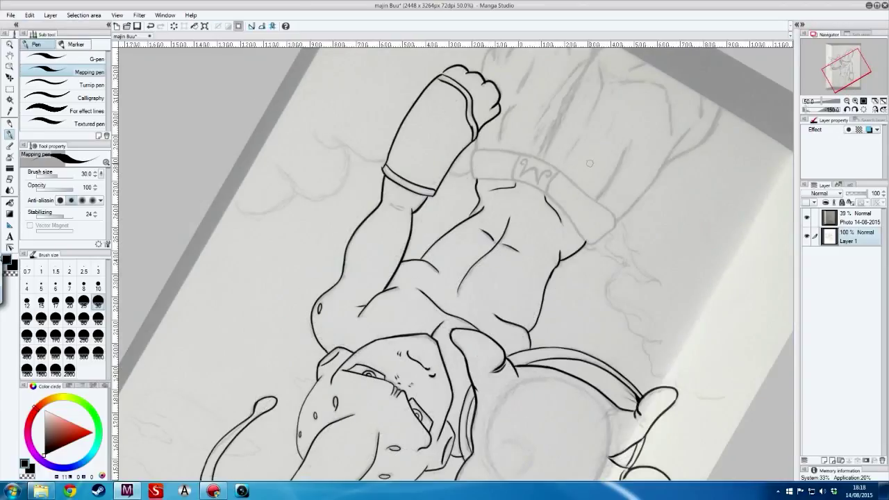
- Ink the trousers' outline and fabric folds, and the outline of the belt
scroll(451, 261, "up", 5)
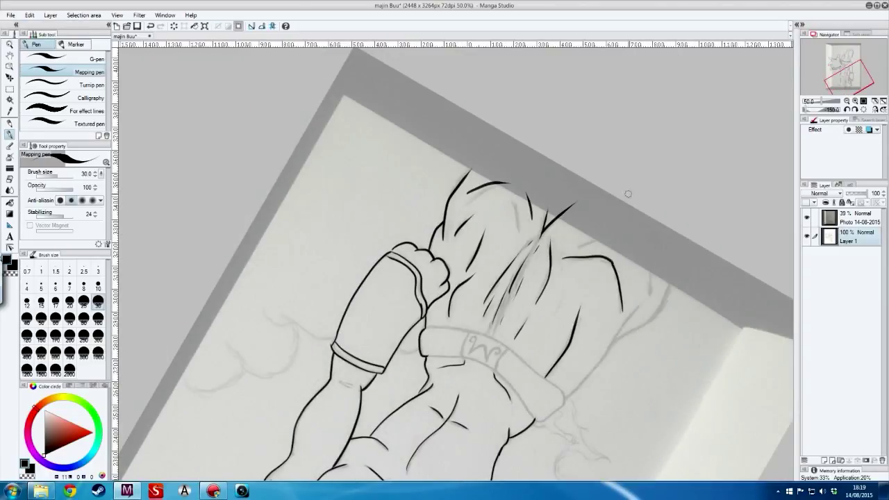
key("ctrl+z")
key("ctrl+z")
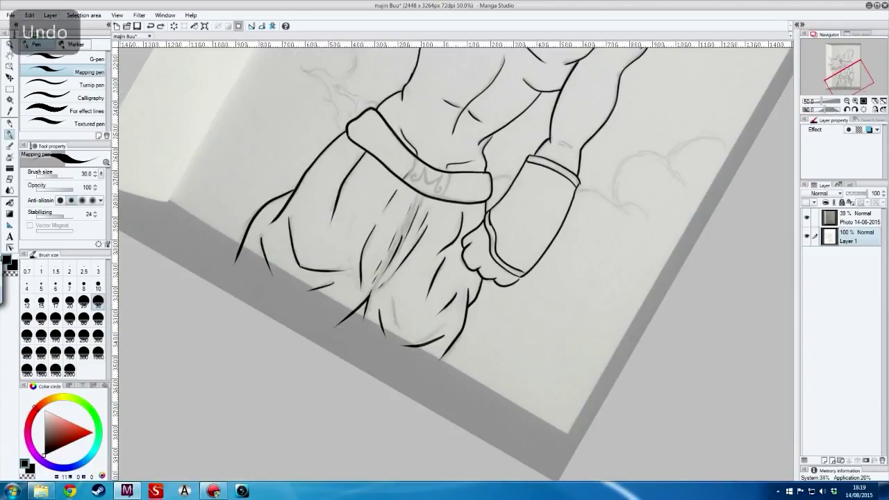
- Ink the M emblem and its frame at the centre of the belt
key("ctrl+0")
key("ctrl+z")
key("u")
key("u")
key("u")
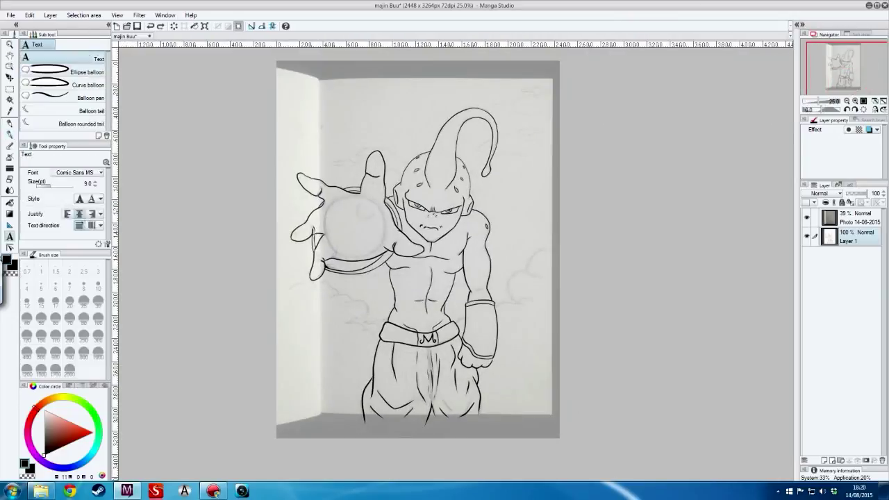
- Ink the energy ball's circle in the palm and the clouds in the background
key("p")
left_click_drag(354, 228, 465, 228)
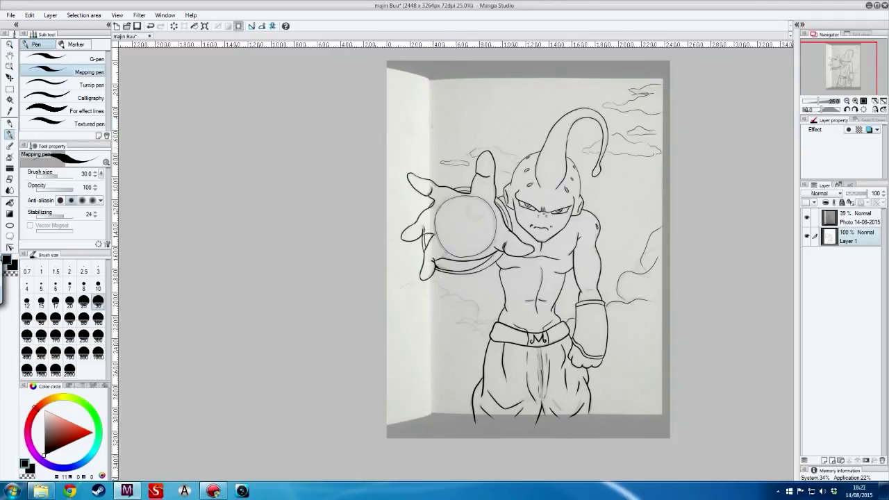
key("b")
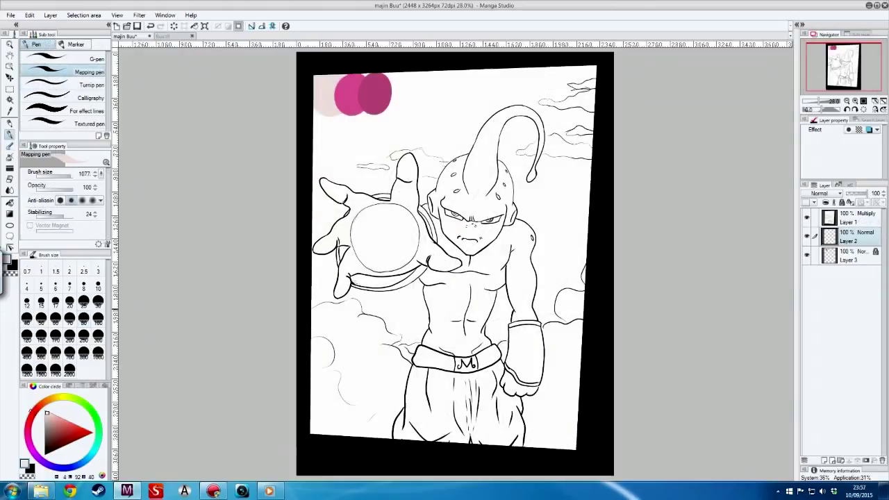
left_click_drag(314, 182, 585, 276)
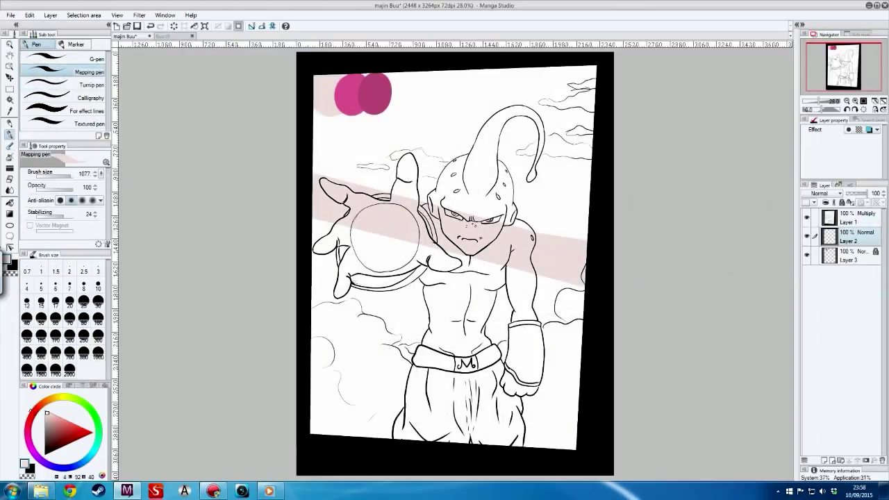
key("ctrl+z")
key("ctrl+z")
key("ctrl+z")
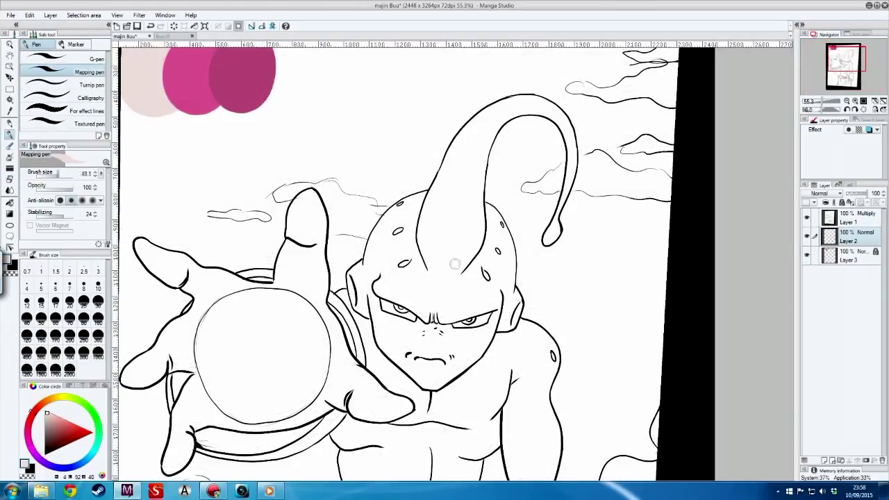
- Paint pale pink skin colour along the tentacle and head edges and over the outstretched hand on Layer 2
mouse_move(425, 243)
left_mouse_down()
mouse_move(465, 137)
mouse_move(530, 102)
mouse_move(559, 239)
left_mouse_up()
left_click_drag(528, 115, 479, 239)
left_click_drag(395, 201, 358, 306)
mouse_move(302, 194)
left_mouse_down()
mouse_move(277, 281)
mouse_move(324, 298)
left_mouse_up()
left_click_drag(132, 240, 250, 298)
key("ctrl+0")
left_click_drag(326, 271, 291, 340)
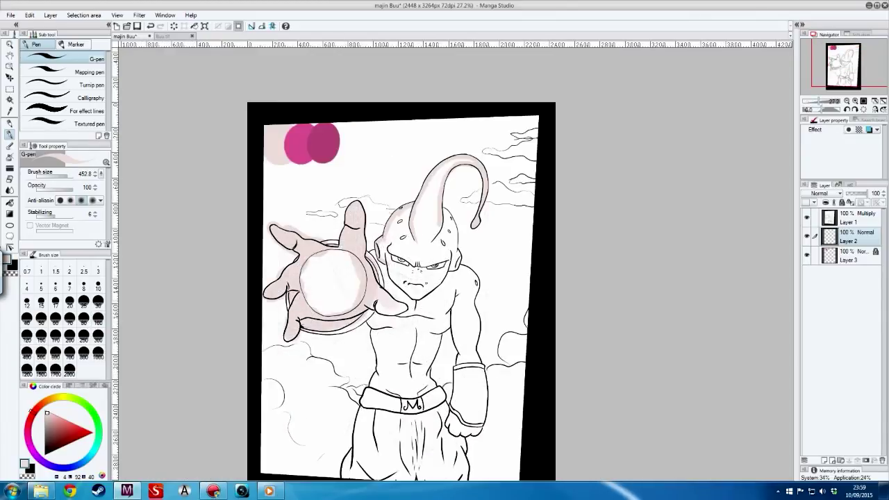
- Cover the tentacle, head, torso, lowered arm and fist with pale pink using the G-pen
left_click_drag(416, 160, 388, 305)
left_click_drag(452, 195, 368, 354)
left_click_drag(416, 278, 389, 395)
left_click_drag(458, 257, 479, 361)
left_click_drag(444, 410, 486, 441)
- Add a new layer beneath the skin colour and fill it with grey
key("ctrl+shift+n")
key("g")
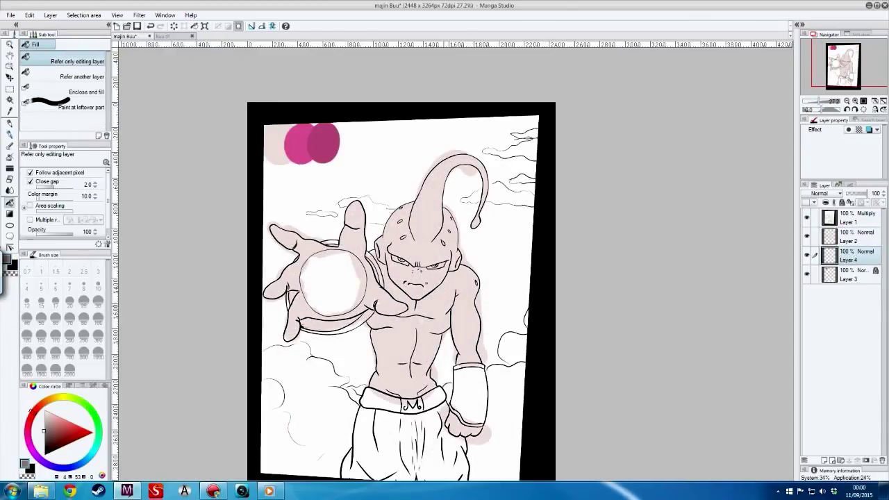
left_click(326, 417)
- Erase the skin colour spilling outside the tentacle and head outlines on Layer 2 with the Harder eraser at size 50
key("e")
scroll(541, 139, "up", 4)
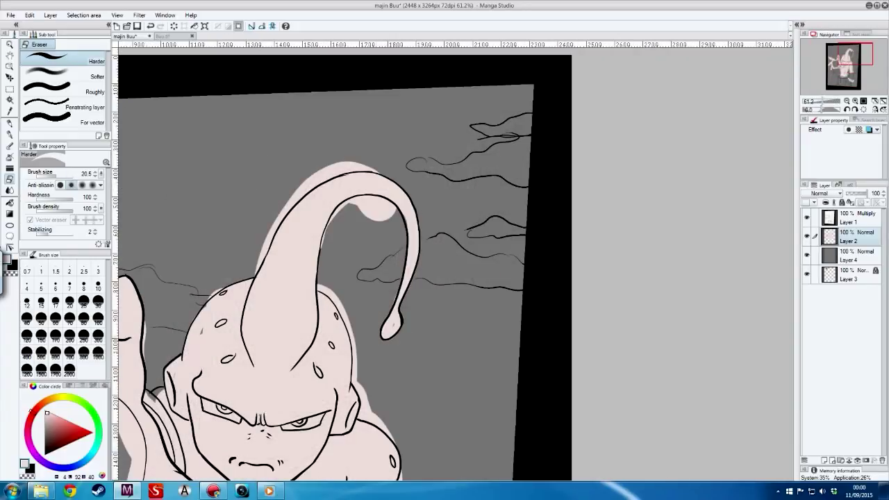
left_click(41, 318)
left_click_drag(333, 177, 260, 271)
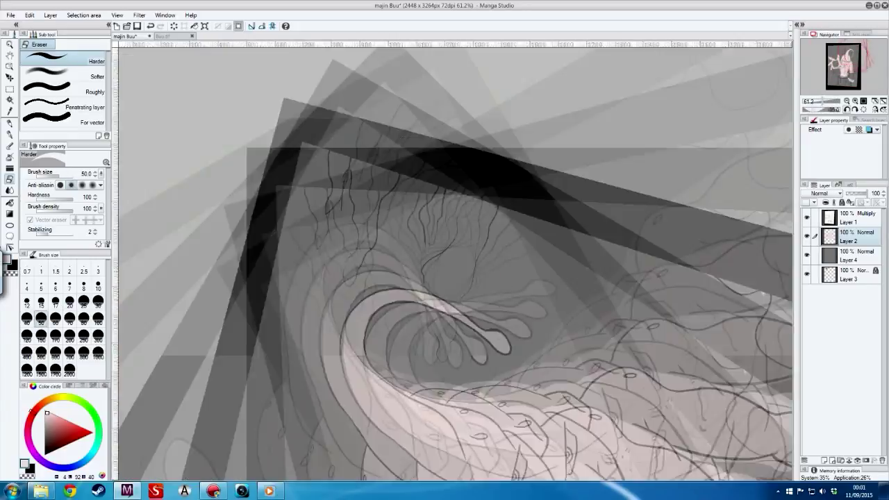
left_click_drag(486, 209, 313, 347)
left_click_drag(444, 236, 410, 389)
left_click_drag(444, 204, 379, 337)
left_click_drag(492, 222, 479, 306)
mouse_move(514, 84)
left_mouse_down()
mouse_move(552, 138)
mouse_move(590, 163)
left_mouse_up()
left_click_drag(528, 208, 458, 382)
left_click_drag(451, 233, 472, 319)
- Erase the skin overspill around the outstretched hand, waist and torso, and raise the eraser size to 80
key("minus")
key("minus")
key("minus")
key("minus")
key("minus")
key("minus")
key("minus")
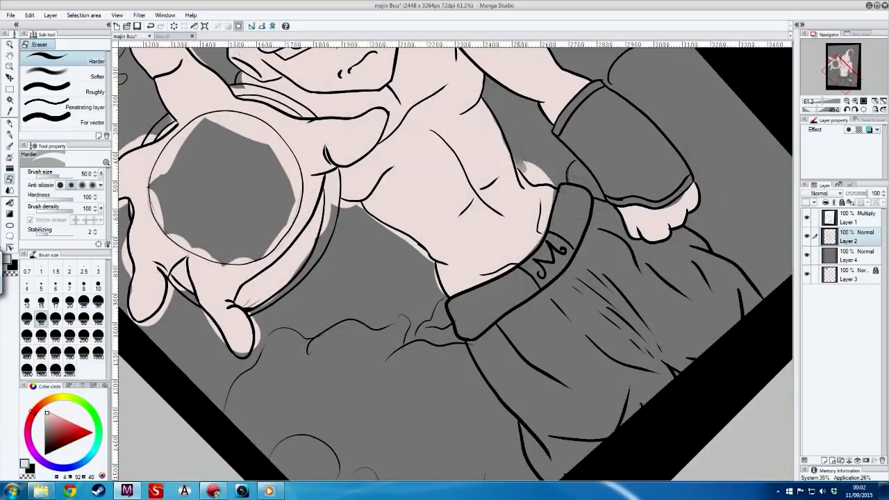
left_click_drag(535, 170, 527, 184)
left_click_drag(336, 174, 334, 230)
left_click_drag(416, 243, 649, 420)
key("ctrl+0")
key("bracketright")
key("bracketright")
key("bracketright")
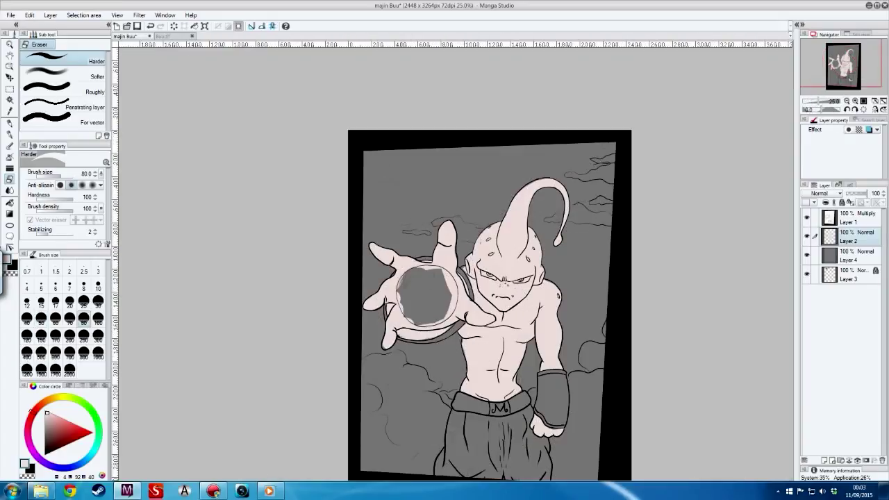
- Add a new layer, select the glove and wristband areas from the line art and fill them with black
key("ctrl+shift+n")
key("w")
key("ctrl+plus")
left_click(849, 217)
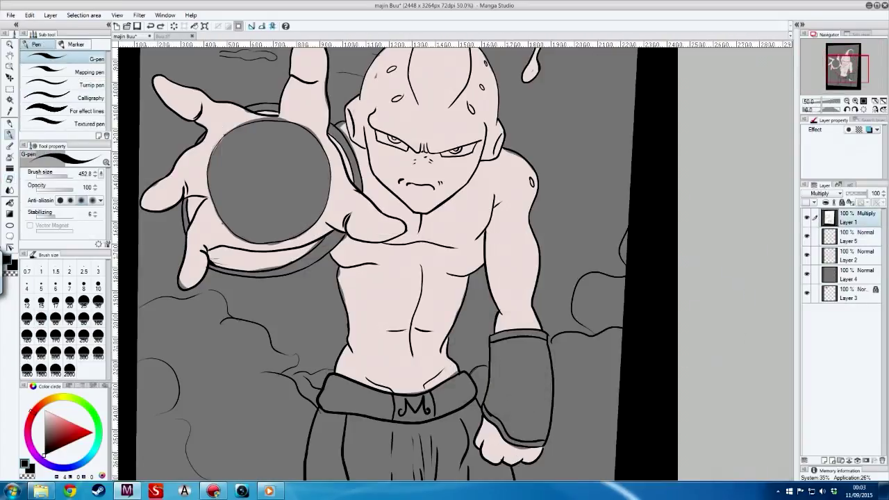
left_click(519, 389)
key("alt+Delete")
- Add another layer and fill the belt's M emblem panel with yellow, using a selection taken from the line art
left_click(62, 397)
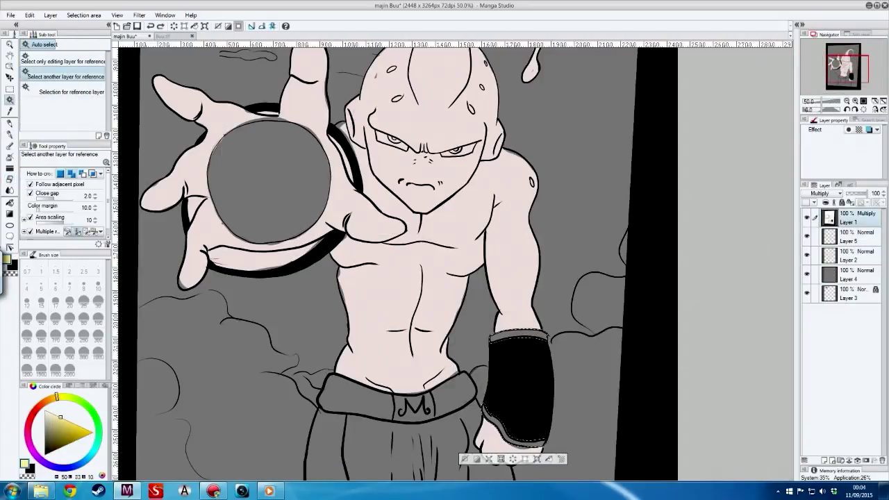
key("ctrl+d")
key("ctrl+shift+n")
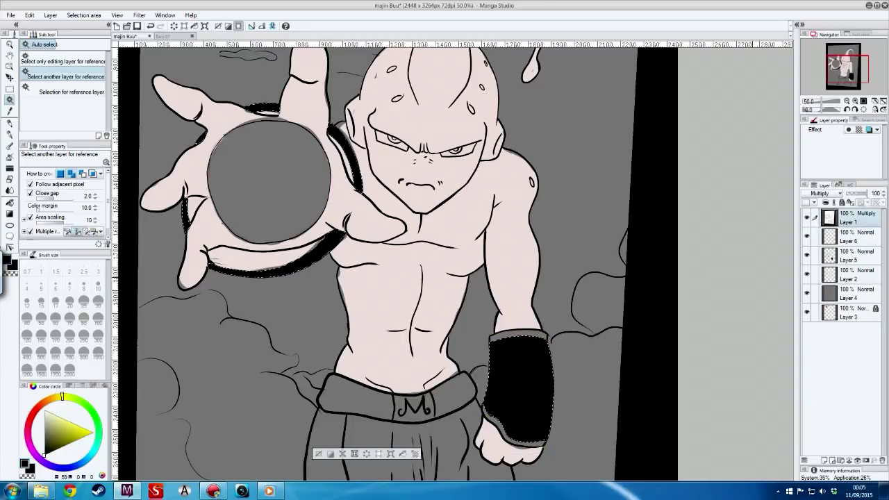
key("p")
key("x")
key("w")
left_click(849, 237)
left_click(413, 408)
key("x")
key("alt+Delete")
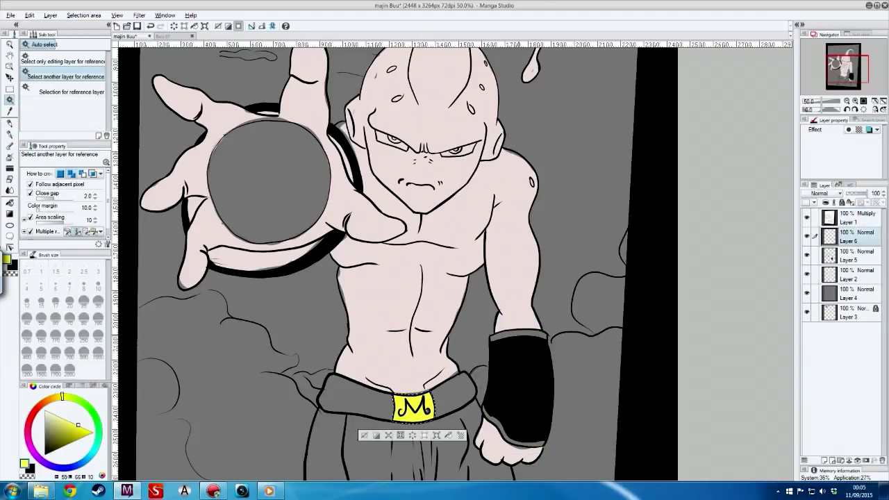
- Using selections from the line art, fill the wristband's trim yellow on Layer 6 and the belt black on Layer 5
left_click(853, 217)
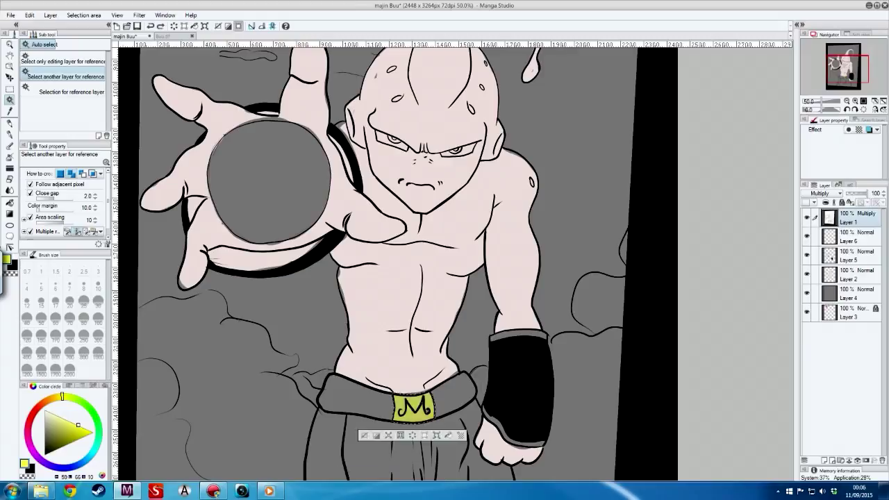
key("ctrl+z")
key("ctrl+y")
key("ctrl+minus")
left_click(417, 326)
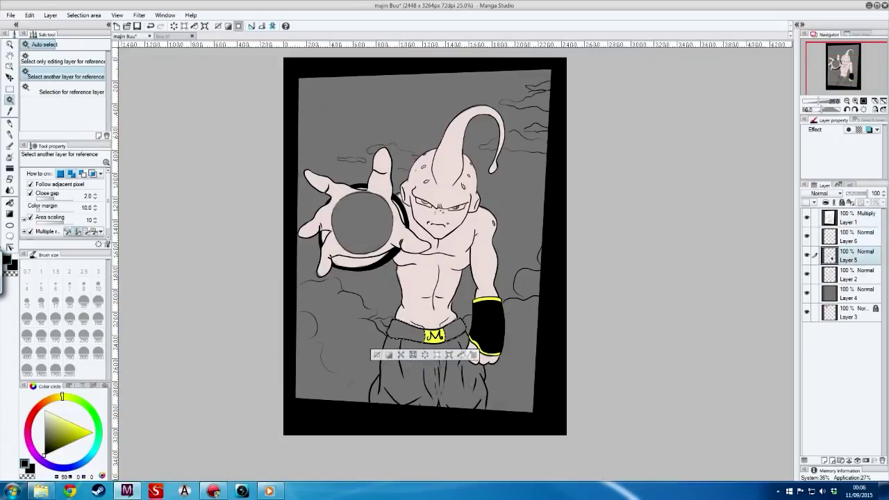
key("x")
key("alt+Delete")
left_click(326, 125)
key("ctrl+shift+n")
key("x")
key("ctrl+z")
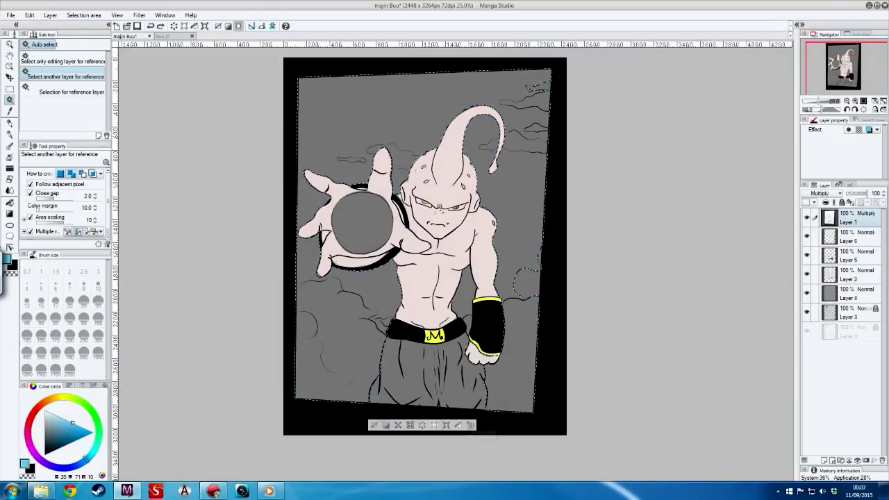
- Clear the skin colour from both eyes on Layer 2, add a new layer and fill the eye whites with white
key("ctrl+plus")
key("ctrl+plus")
key("ctrl+plus")
key("e")
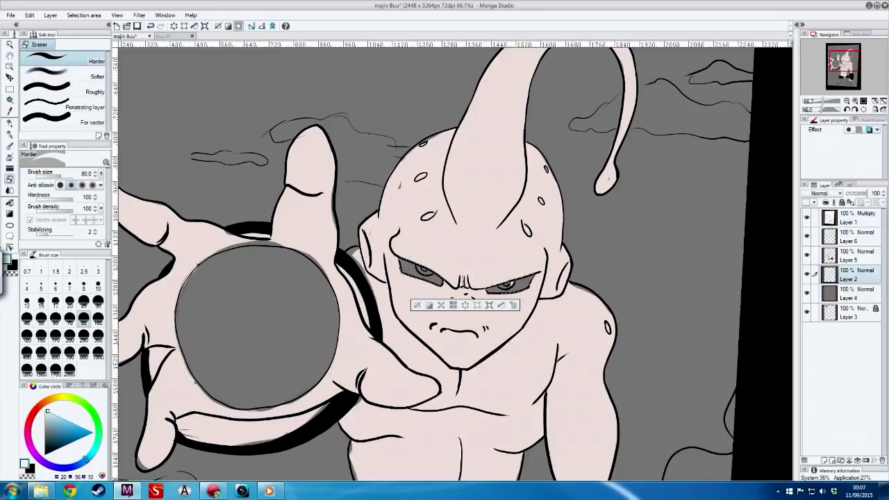
key("w")
key("ctrl+plus")
scroll(451, 261, "down", 10)
scroll(451, 261, "up", 10)
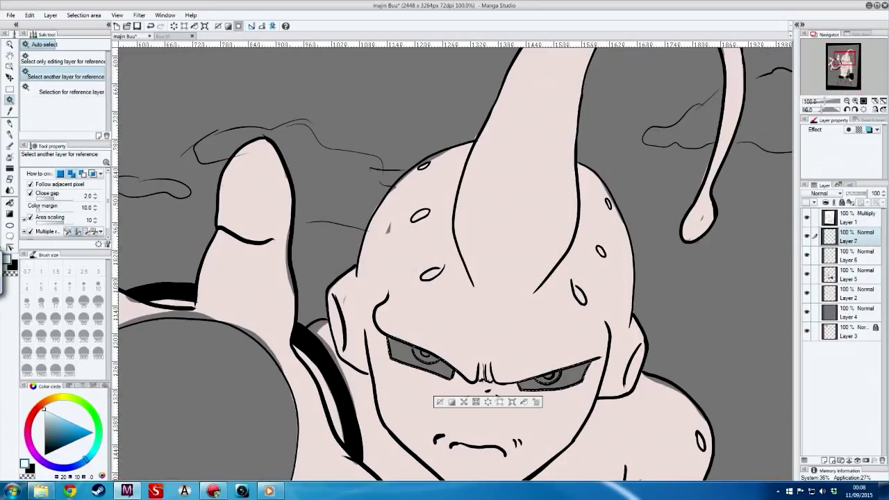
- Add another layer and fill both irises with red, using selections taken from the line art
key("ctrl+shift+n")
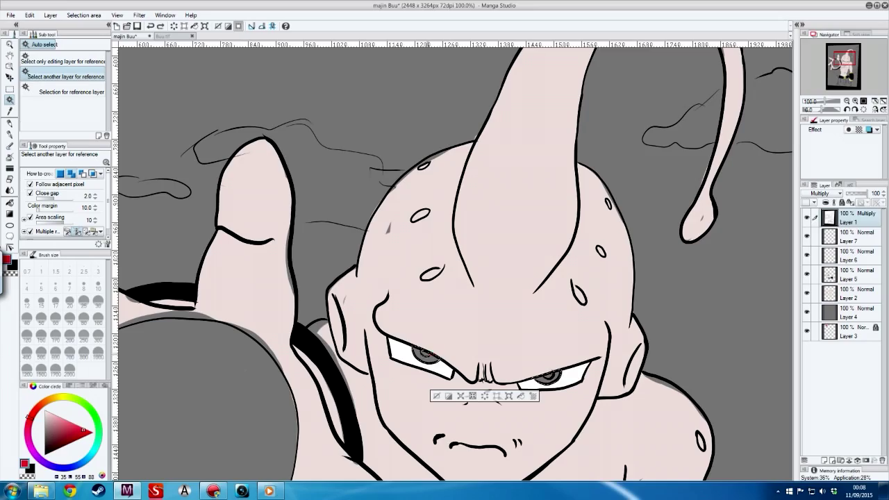
key("ctrl+0")
key("ctrl+alt+0")
- Patch gaps in the skin colour along the torso, hand and head outlines on Layer 2 with the G-pen at size 60
key("p")
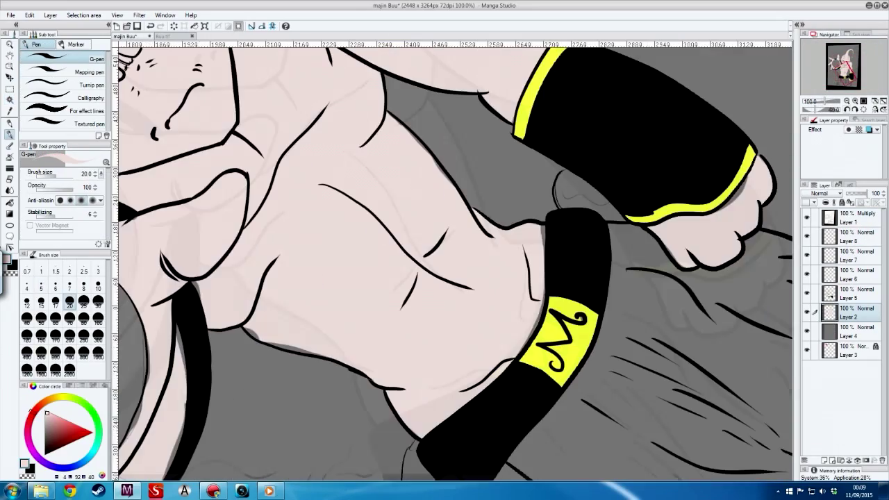
scroll(451, 261, "up", 10)
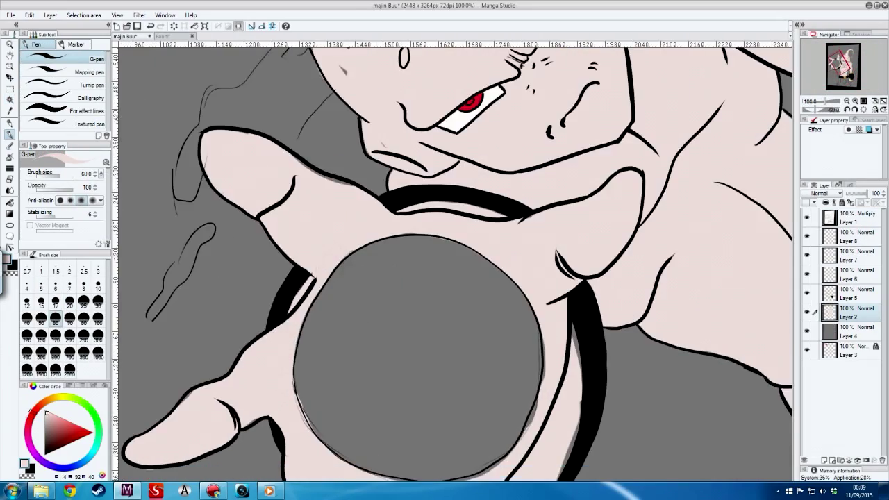
scroll(451, 260, "down", 5)
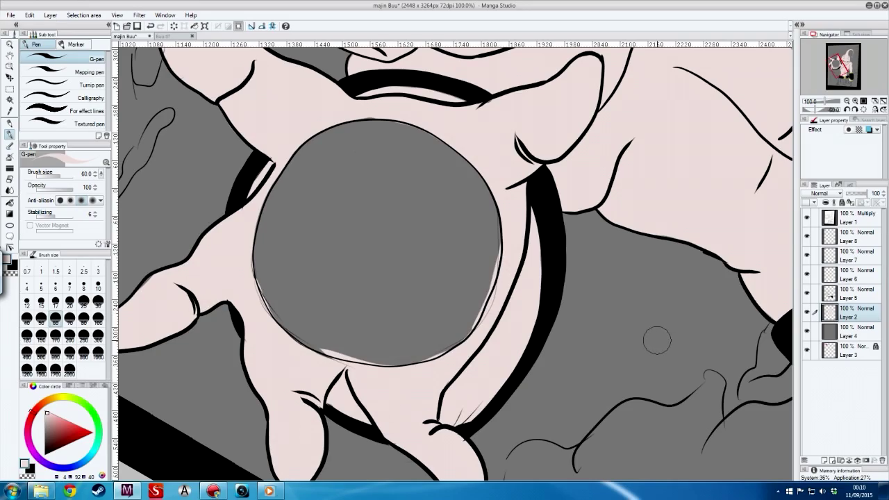
scroll(657, 340, "up", 6)
scroll(475, 262, "down", 8)
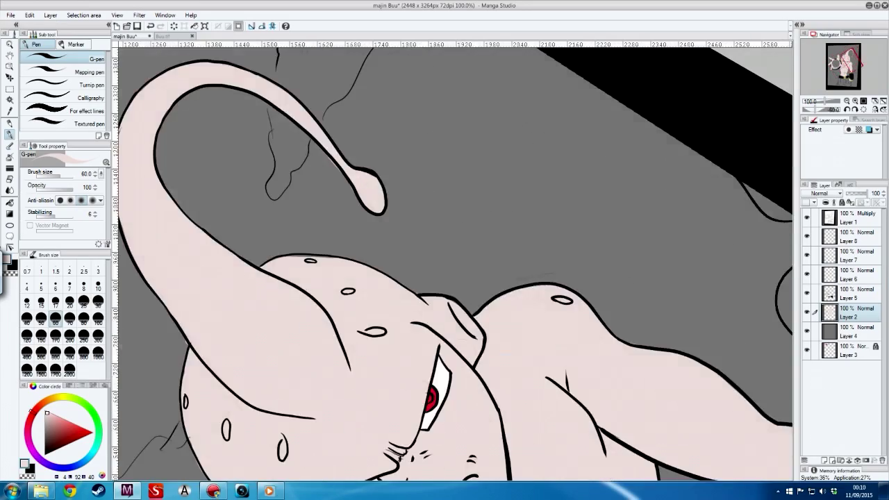
scroll(451, 261, "down", 5)
- Fill the trousers with white on a new layer and touch up the yellow wristband trim on Layer 6 with the G-pen
key("ctrl+minus")
key("w")
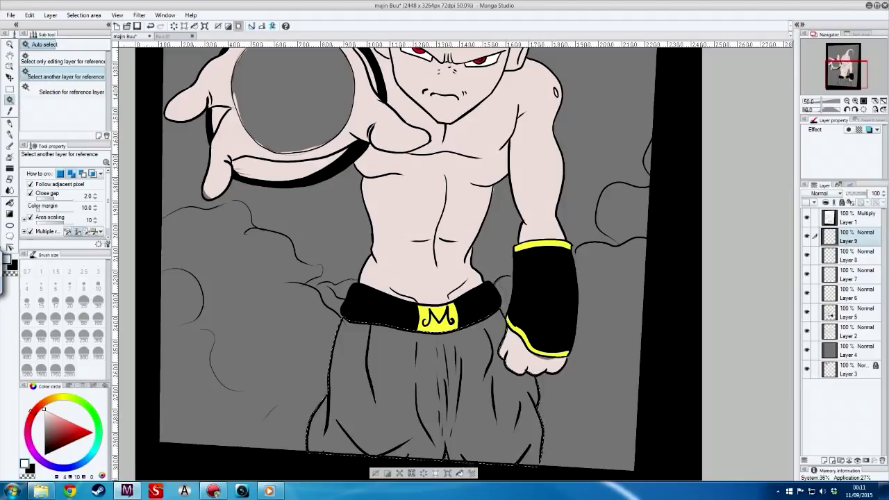
key("p")
left_click(541, 306, "ctrl")
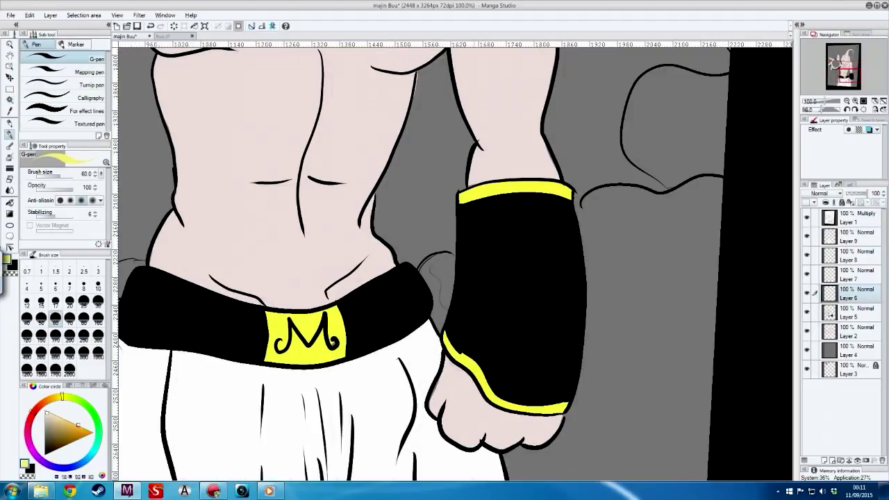
scroll(541, 305, "up", 2)
key("ctrl+minus")
key("ctrl+minus")
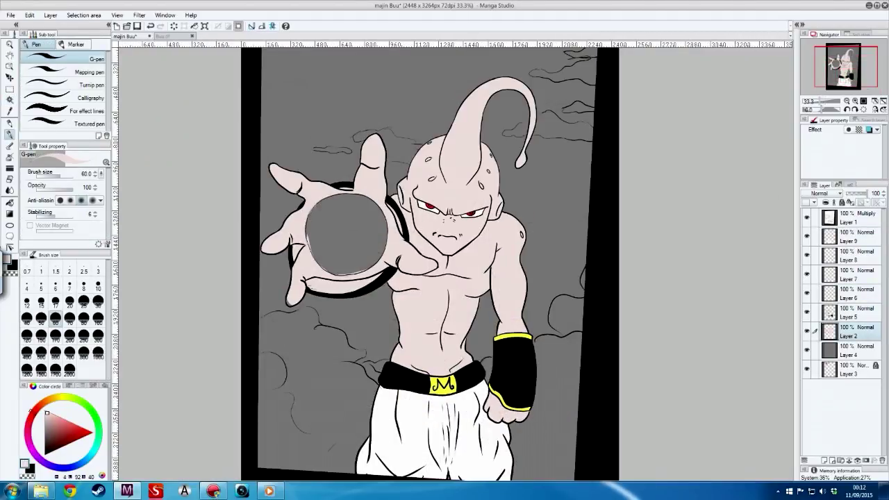
- Add a layer clipped to the skin on Layer 2 and paint skin, pink and darker pink swatches in the picture's upper corner
key("ctrl+shift+n")
scroll(431, 264, "up", 2)
left_click_drag(271, 152, 329, 151)
key("b")
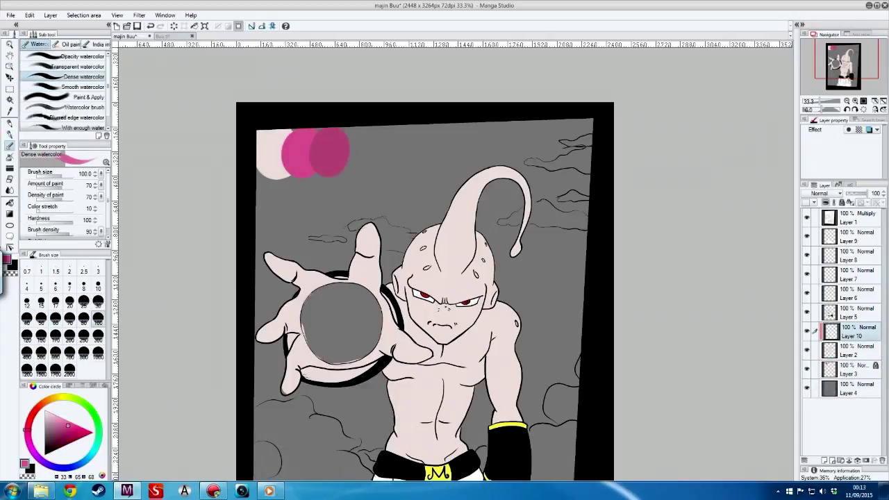
- Try shading the side of the head in pink with the Soft airbrush at size 80
left_click_drag(448, 309, 432, 192)
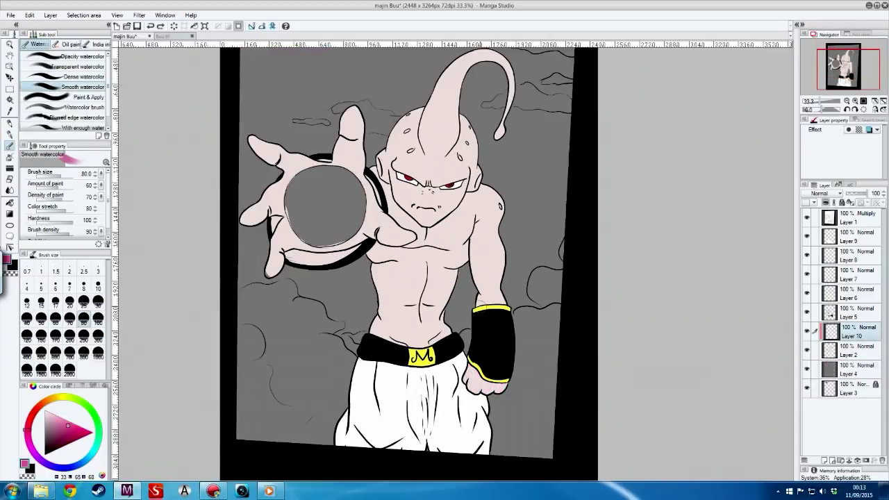
left_click(483, 279, "ctrl")
key("b")
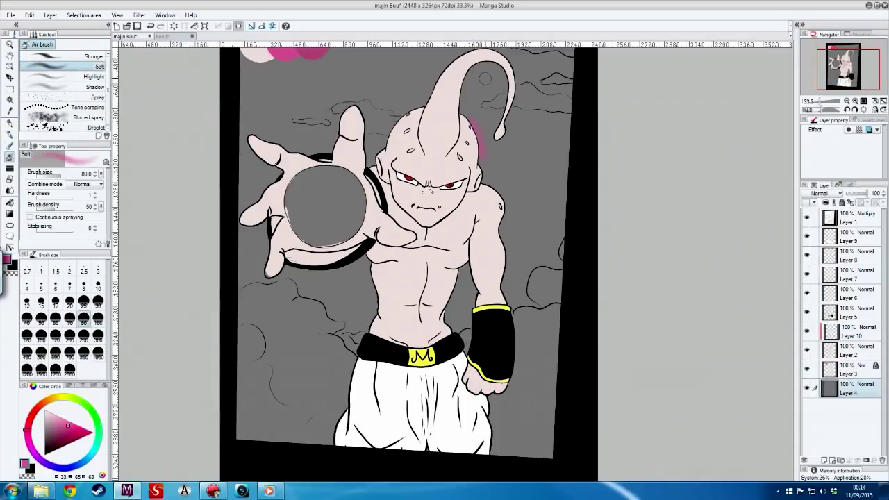
left_click(859, 331)
left_click_drag(461, 125, 466, 166)
key("ctrl+z")
- Paint pink shadow shapes on the head tentacle, brow and side of the face on Layer 10 with the G-pen at size 60
key("p")
left_click_drag(408, 159, 421, 167)
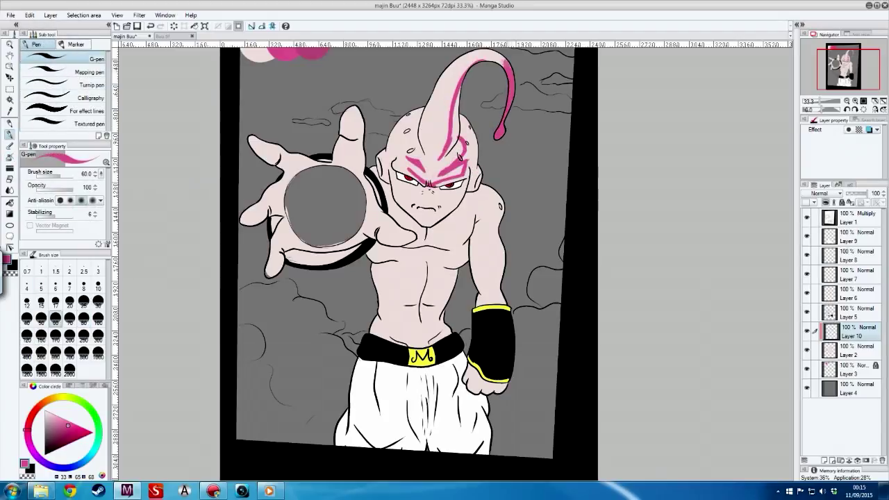
left_click_drag(463, 117, 464, 129)
left_click_drag(466, 160, 478, 191)
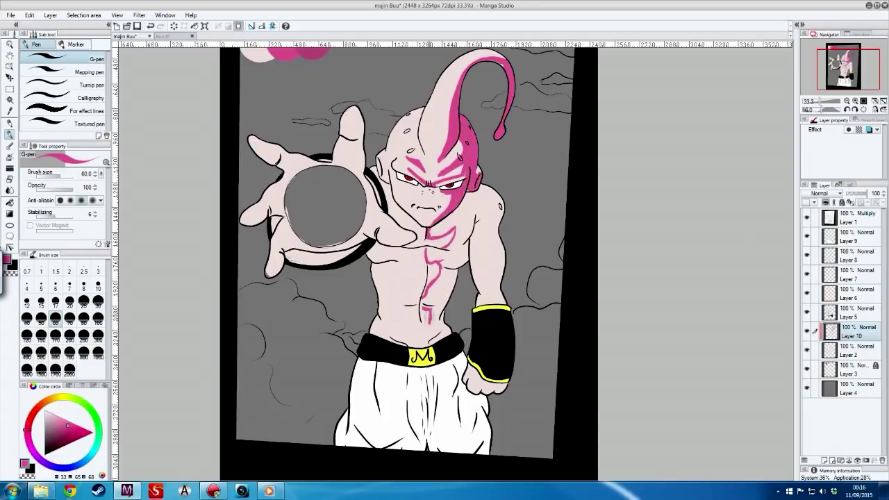
- Redo the last shadow stroke and paint pink shadow shapes down the abdomen, waist and lowered arm
key("ctrl+z")
left_click_drag(422, 273, 414, 306)
left_click_drag(379, 304, 392, 324)
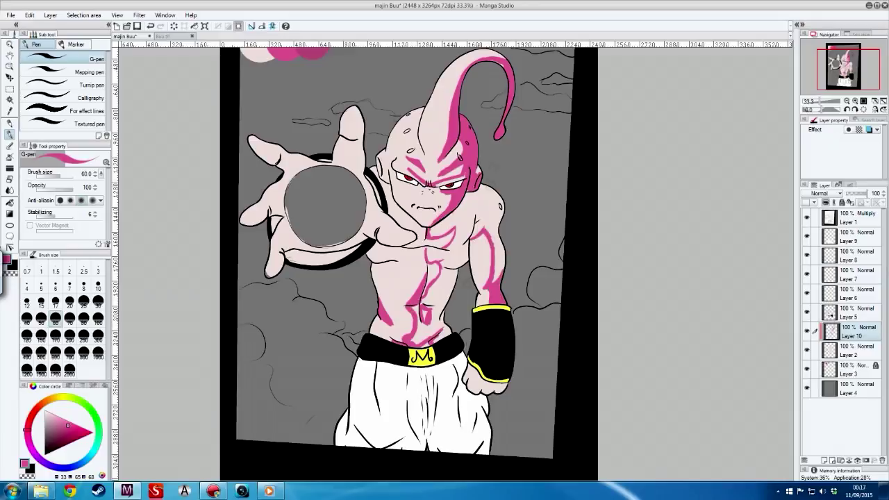
- Paint pink shadows on the outstretched hand, and fill in the shoulder, chest and torso shadows with the G-pen at size 100
key("ctrl+z")
left_click_drag(267, 200, 257, 212)
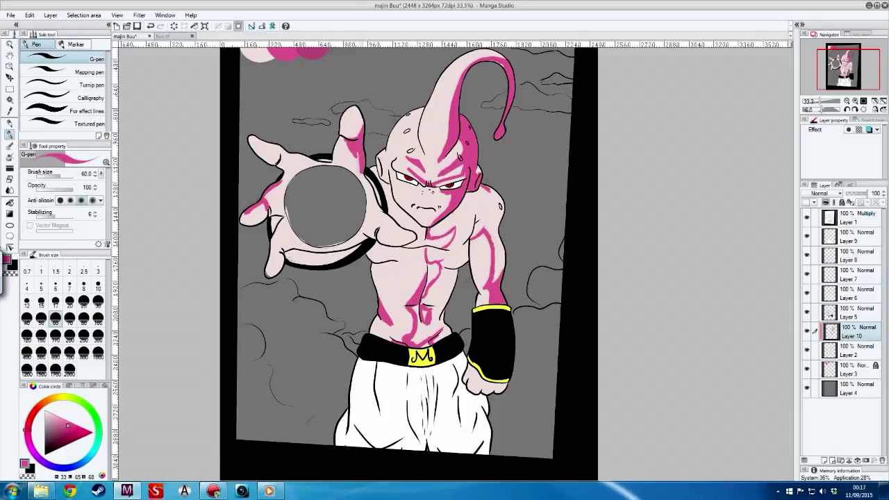
left_click_drag(286, 254, 360, 255)
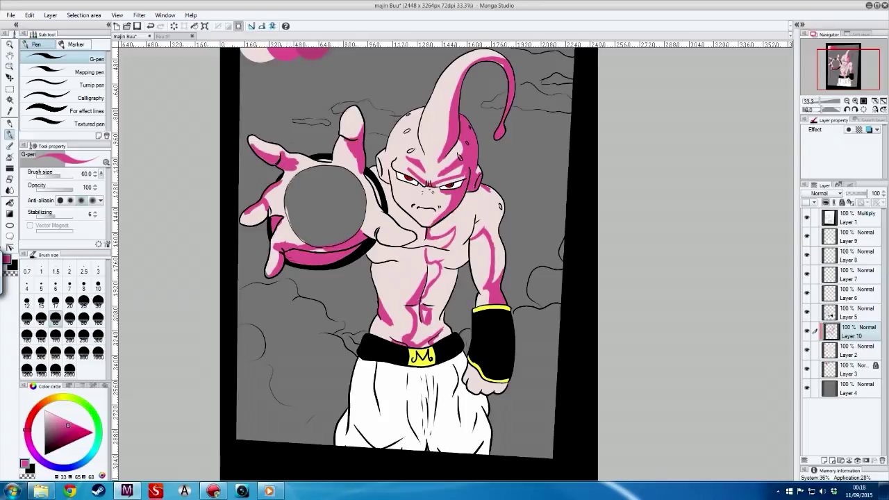
mouse_move(500, 194)
left_mouse_down()
mouse_move(460, 278)
mouse_move(437, 236)
mouse_move(429, 321)
left_mouse_up()
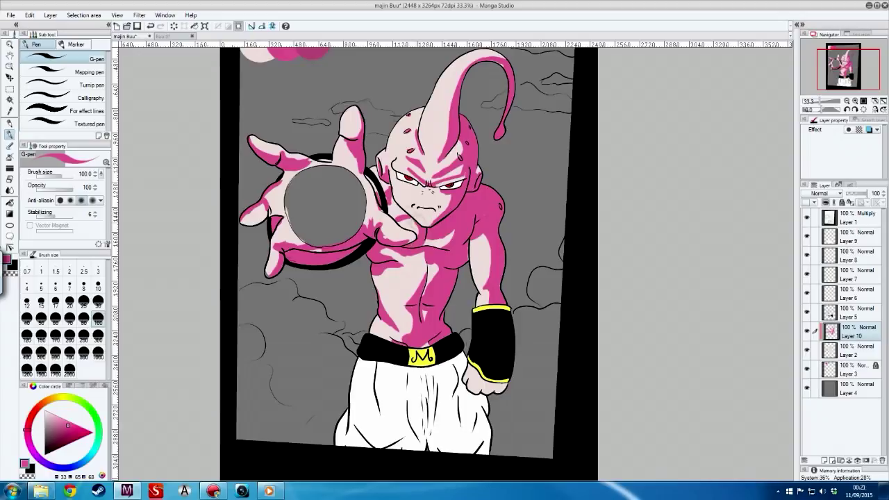
- Soften the pink shadow edges on the torso and lowered arm with the Smooth watercolor brush
key("e")
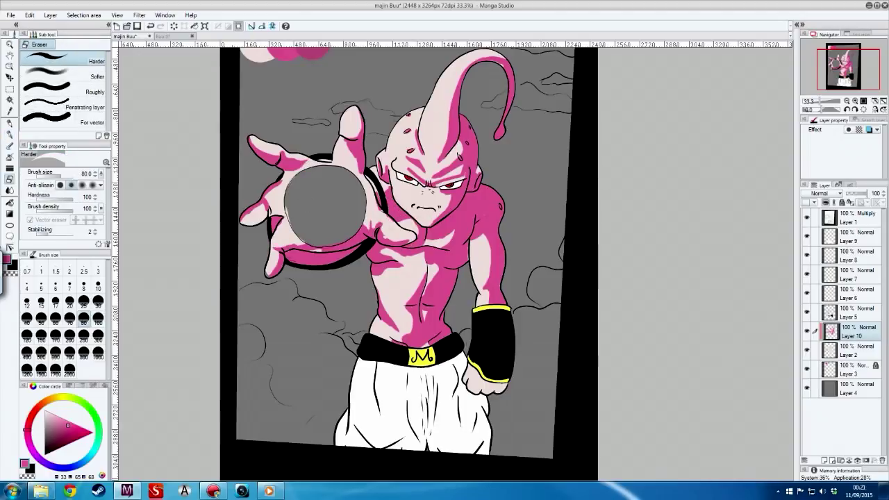
key("b")
scroll(452, 264, "up", 3)
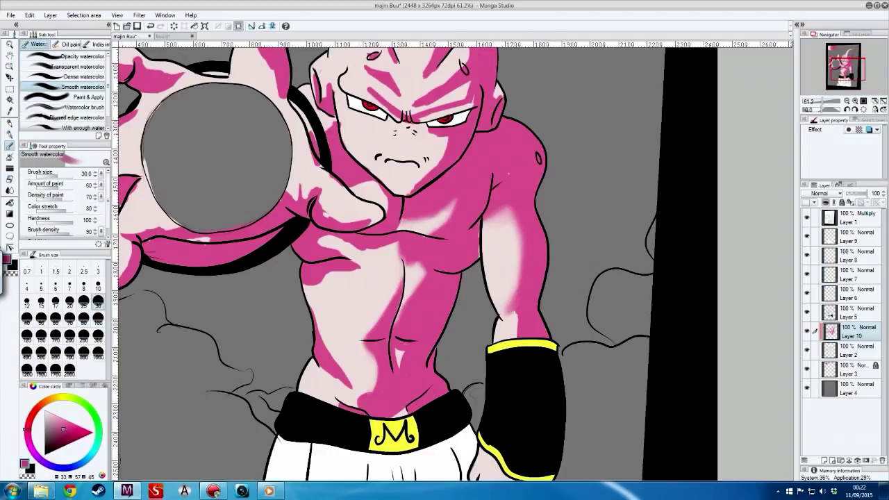
left_click_drag(343, 257, 349, 204)
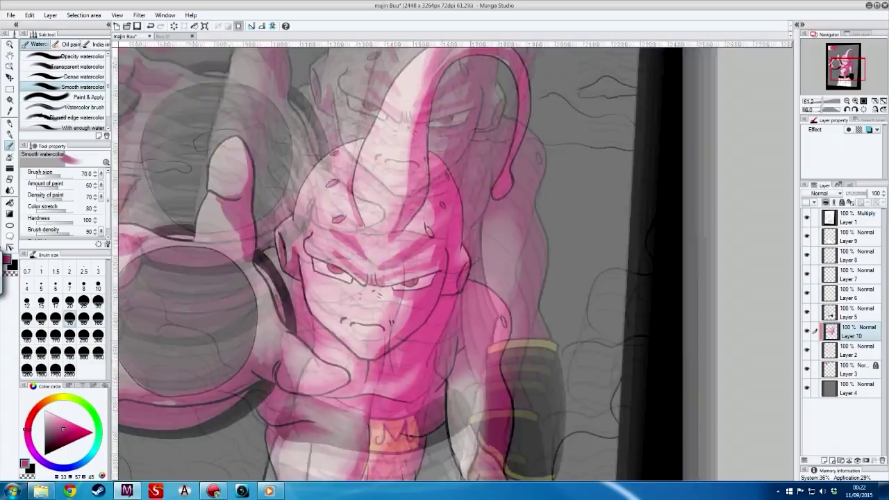
- Blend the pink shadow edges on the tentacle and head with Smooth watercolor, reducing the brush size to 30 for small areas
left_click_drag(439, 52, 354, 295)
key("bracketleft")
key("bracketleft")
key("bracketleft")
key("bracketleft")
key("bracketleft")
key("bracketleft")
key("bracketright")
key("bracketright")
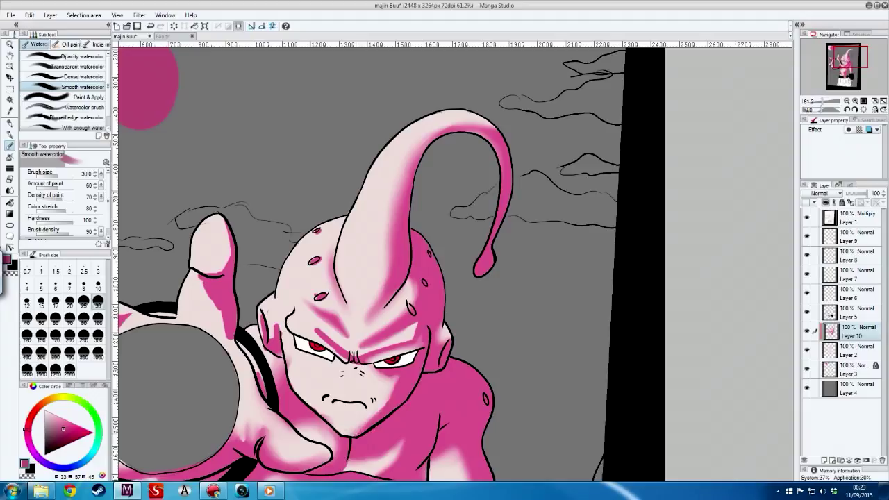
- Blend the outstretched hand's shadows with Smooth watercolor at size 70 and patch the missing skin colour at its fingertip on the layer below
left_click_drag(455, 262, 672, 167)
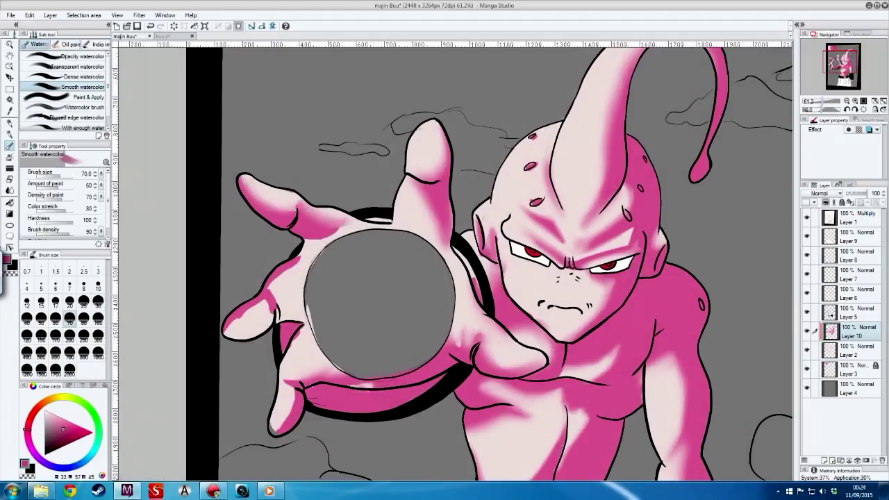
key("alt+bracketleft")
key("p")
key("alt+bracketright")
key("b")
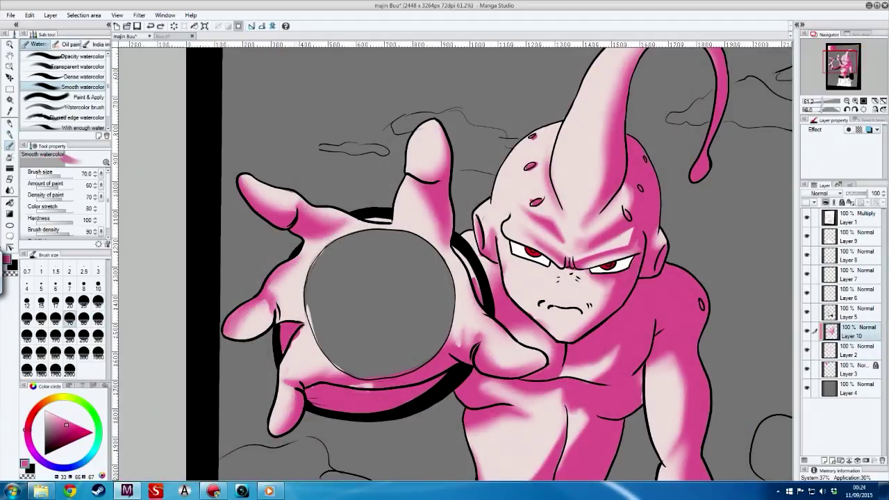
- Paint pink shadows on the lowered fist with the G-pen at size 100 and blend them with Smooth watercolor
key("ctrl+minus")
key("ctrl+minus")
left_click_drag(486, 277, 455, 240)
key("p")
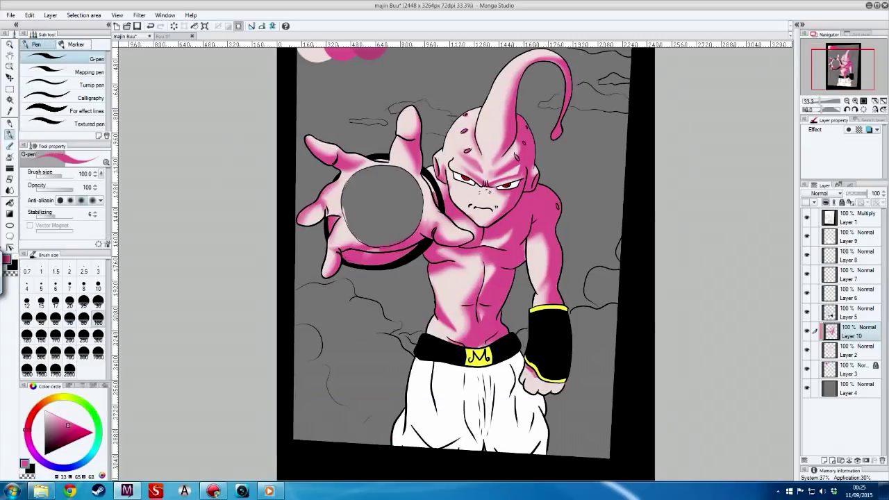
key("b")
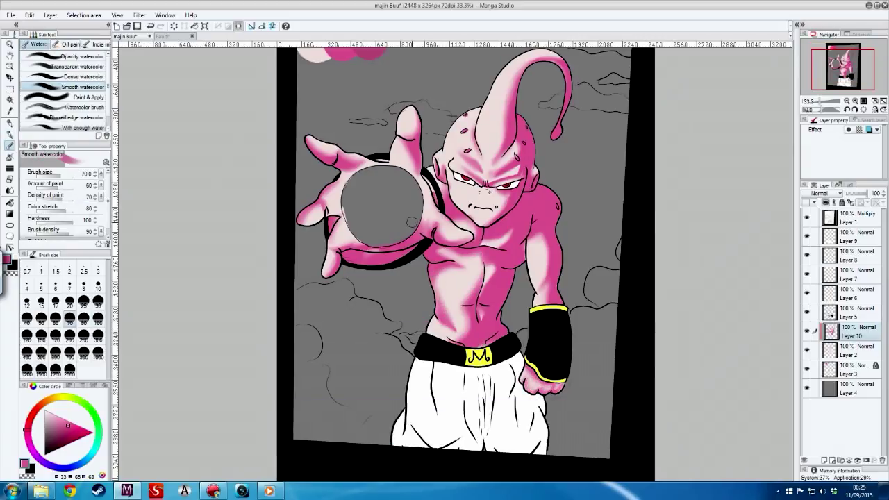
- Add a layer clipped to the black areas on Layer 5, draw grey highlight streaks on the wristband and glove, and blend them with Smooth watercolor
key("alt+bracketright")
key("ctrl+shift+n")
key("p")
left_click_drag(548, 309, 549, 377)
left_click_drag(556, 311, 558, 378)
key("b")
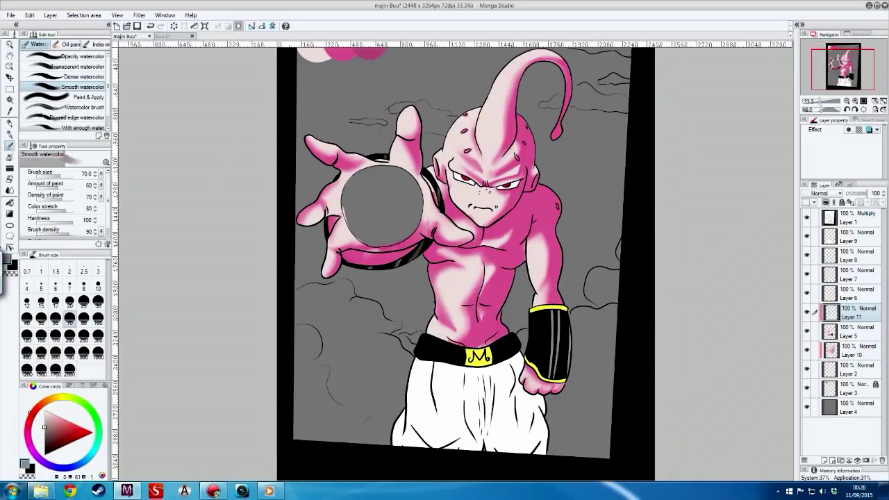
- Add a layer clipped to the yellow areas on Layer 6 and shade the wristband trim and belt emblem in dark yellow
key("alt+bracketright")
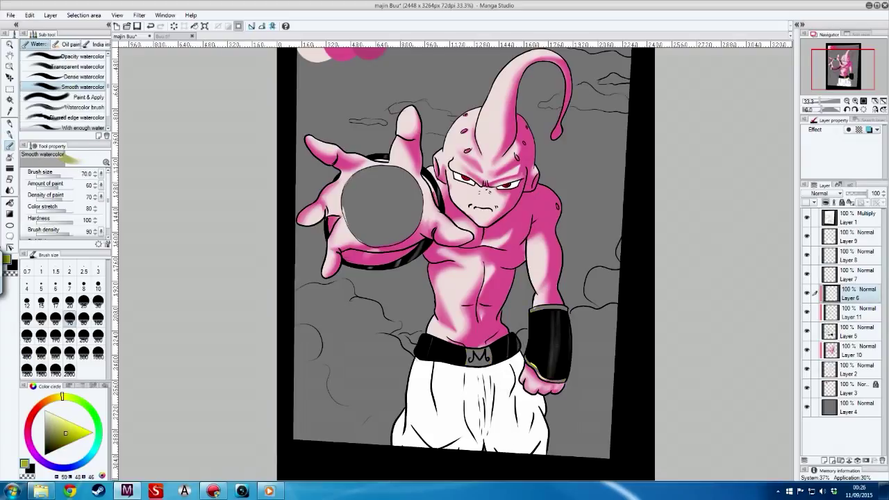
key("ctrl+shift+n")
key("p")
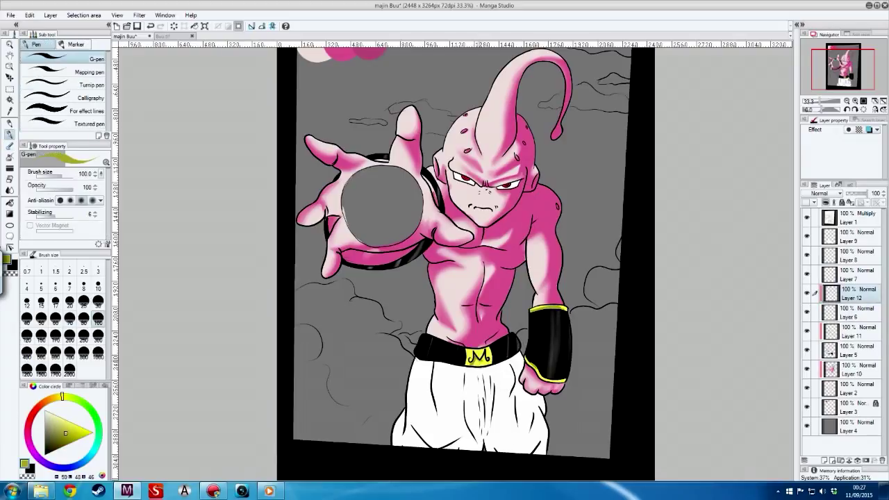
key("b")
key("p")
- Add a layer clipped to the eye whites on Layer 7 and shade them with light grey
key("alt+bracketright")
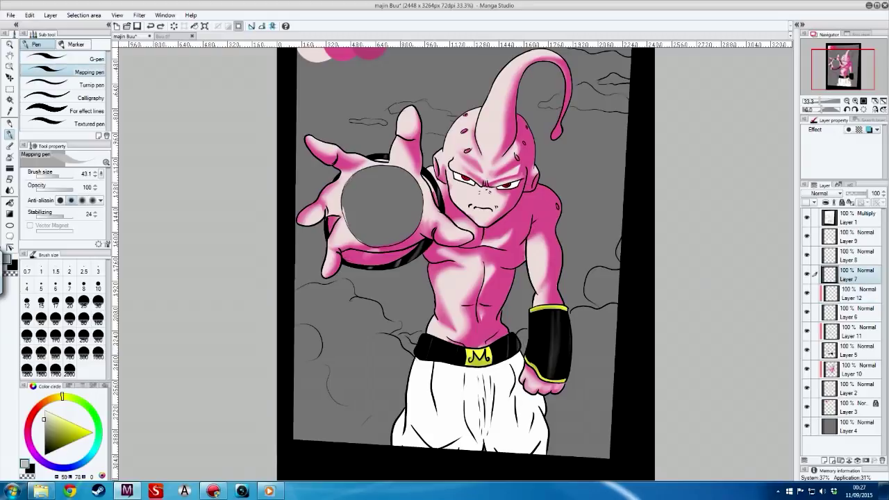
key("ctrl+shift+n")
left_click(178, 176, "alt")
key("ctrl+alt+0")
key("b")
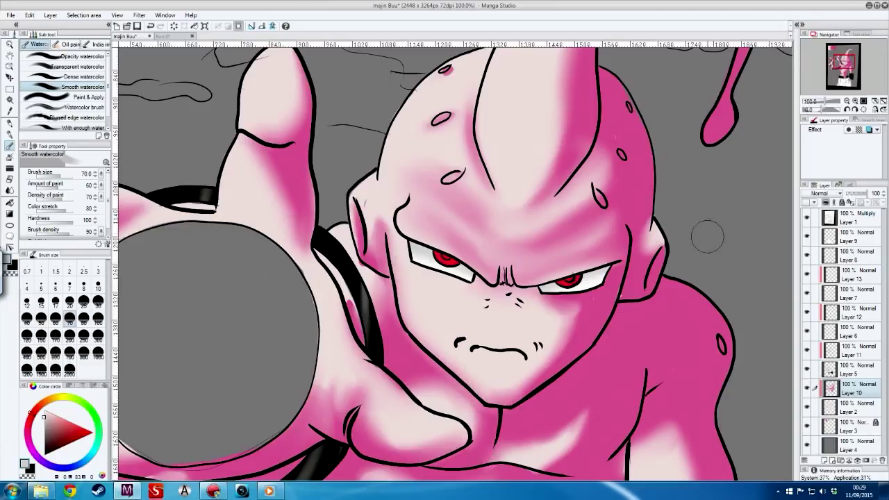
- Add a layer clipped to the red irises on Layer 8 for shading, and blend the abdomen's skin shadows with Smooth watercolor at size 25
key("ctrl+shift+n")
key("p")
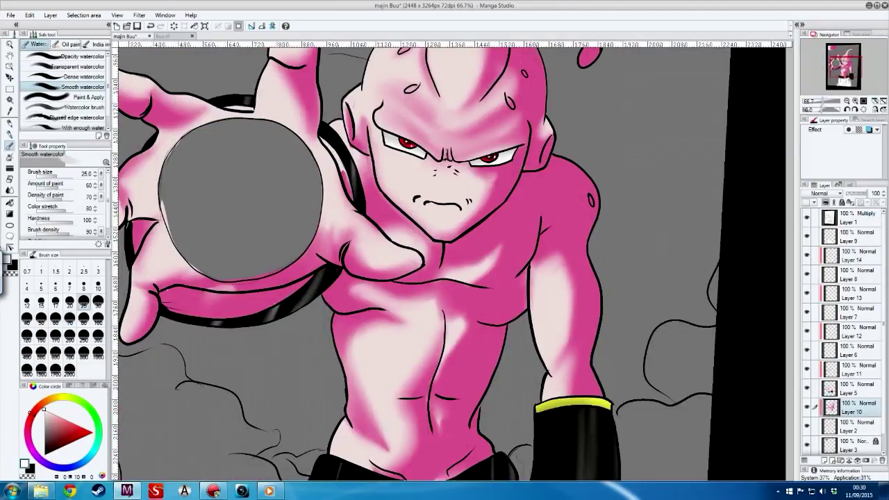
left_click_drag(381, 445, 386, 410)
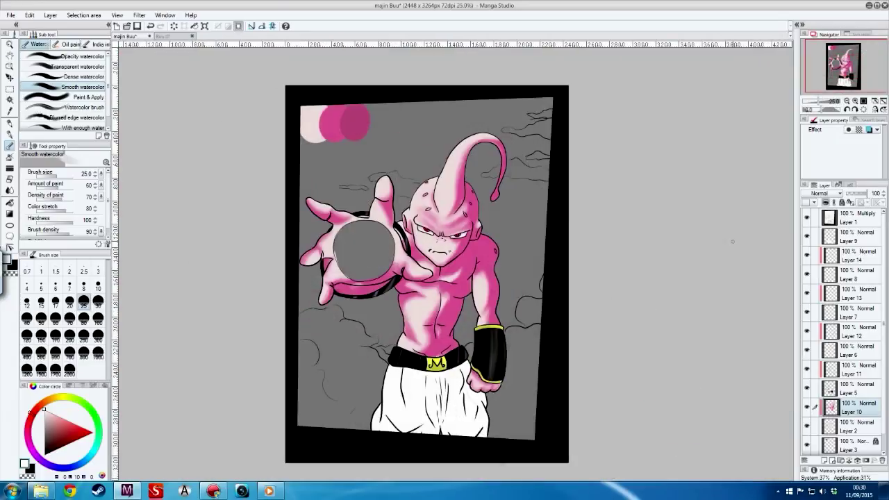
- Add a layer clipped to the white trousers on Layer 9, draw grey fold shadows with the Mapping pen at size 100, and blend them with Smooth watercolor
key("ctrl+shift+n")
key("p")
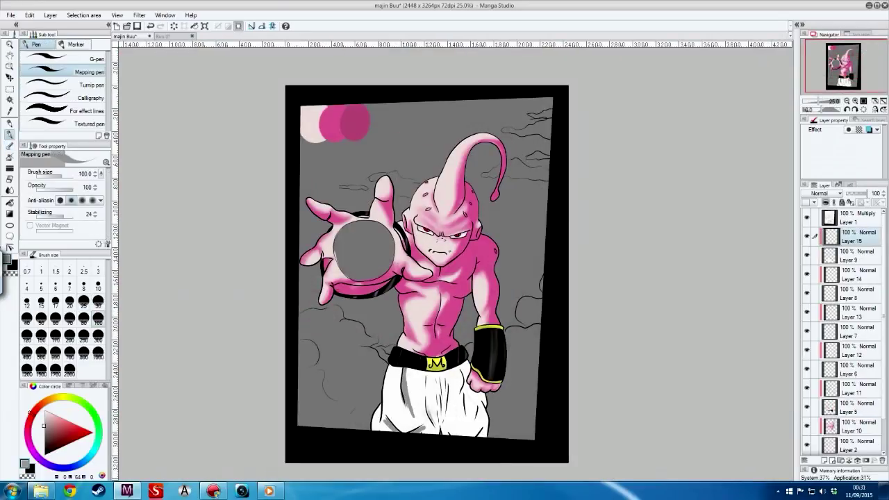
key("b")
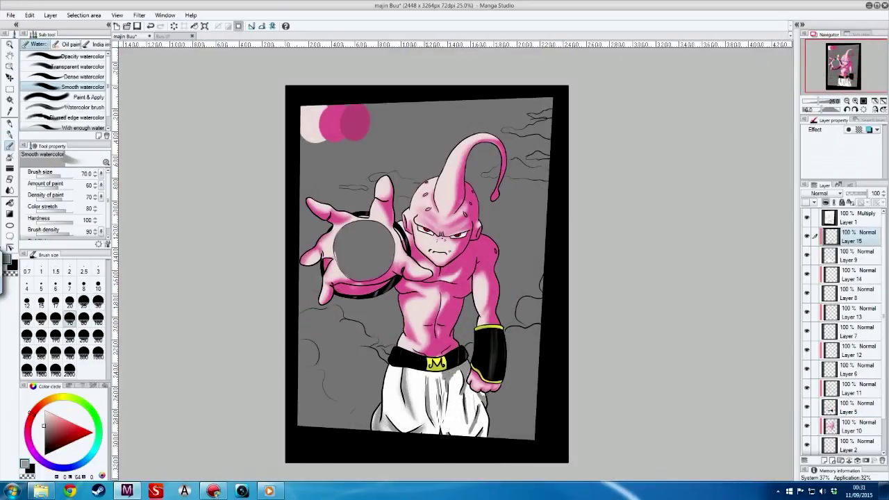
- Add a clipped layer above the skin shading on Layer 10 and paint darker pink shadows on the face and body with Dense watercolor at size 100
key("b")
key("ctrl+shift+n")
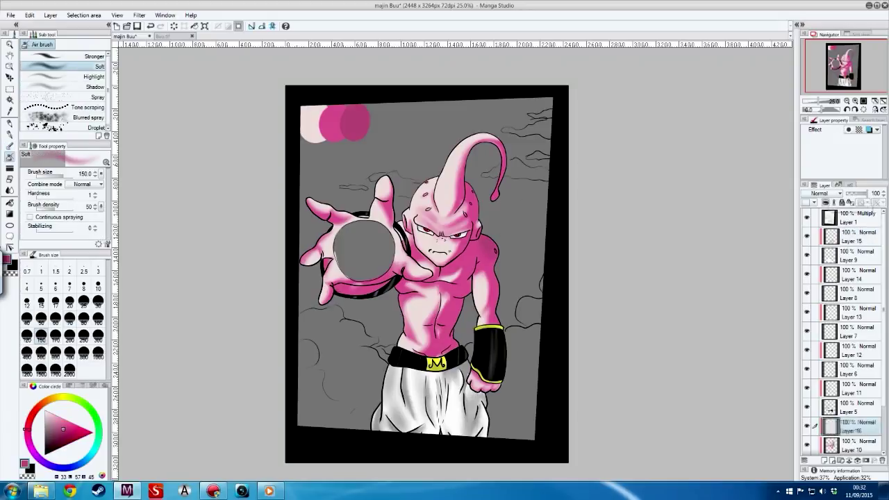
key("b")
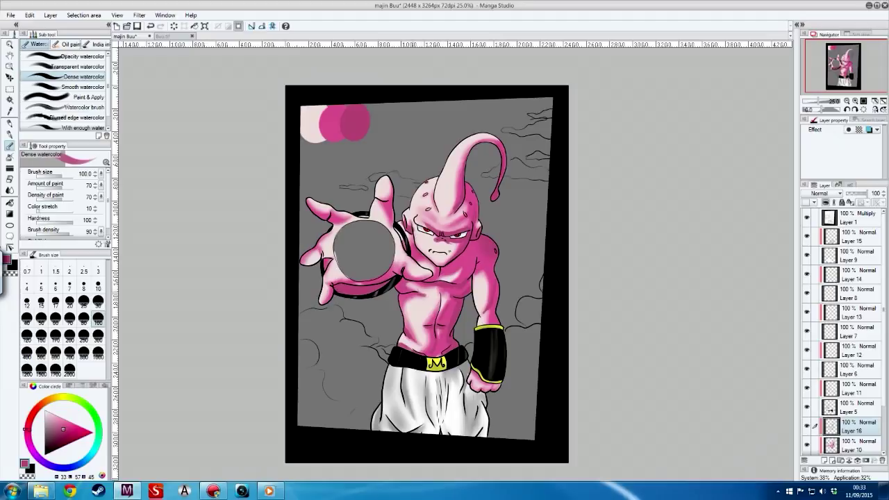
scroll(427, 201, "up", 3)
- Blend the darker pink shadows on the face, torso and arm with Smooth watercolor at size 70
left_click(82, 87)
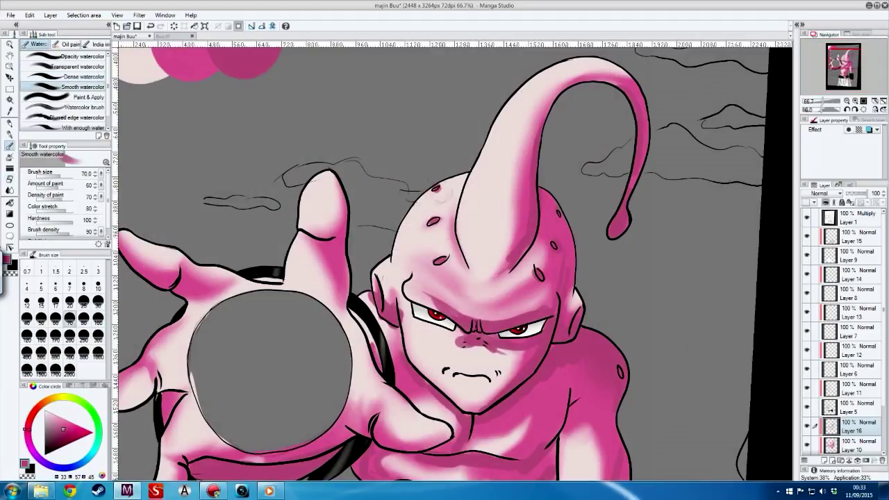
left_click_drag(517, 341, 444, 336)
scroll(444, 261, "down", 5)
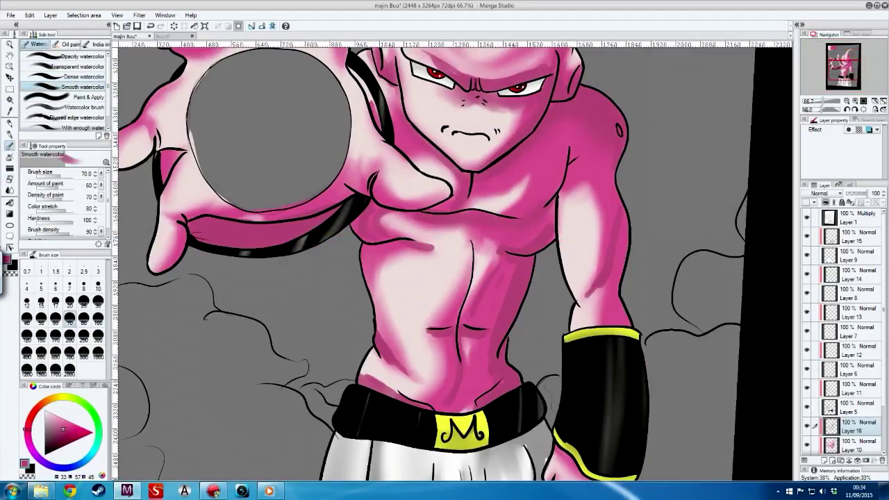
scroll(445, 261, "up", 3)
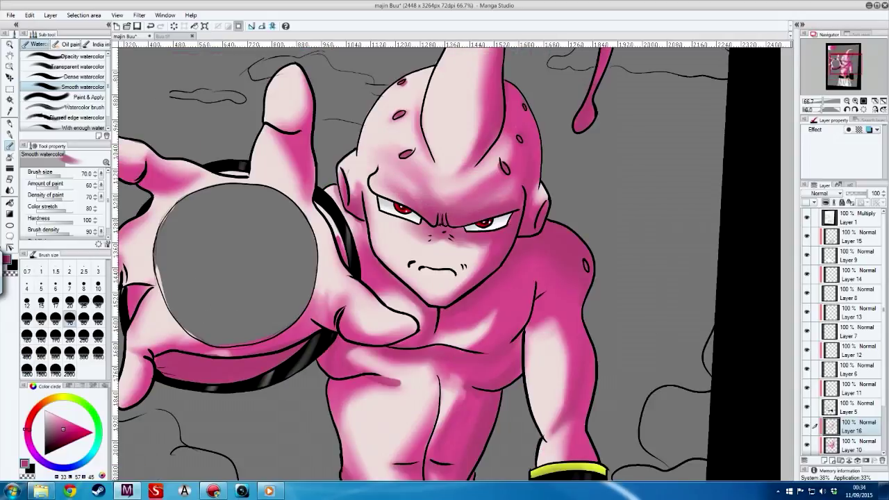
key("p")
key("ctrl+minus")
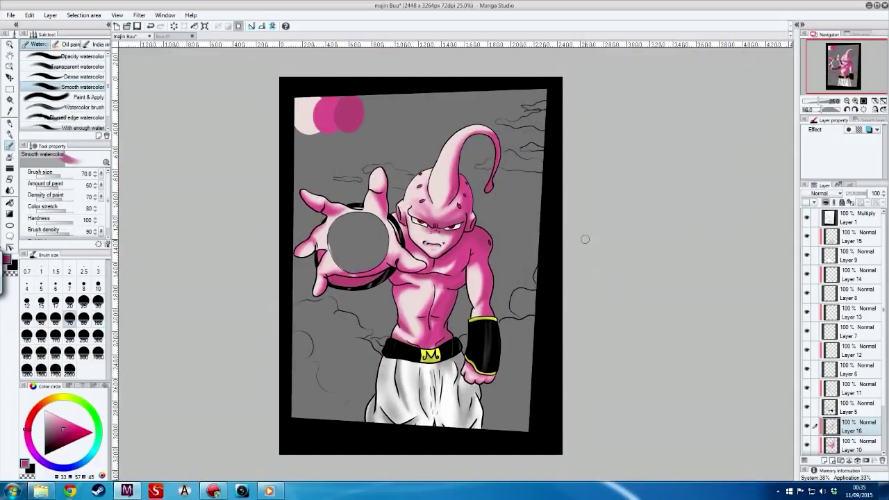
- Add a clipped layer above the trousers shading and deepen the fold shadows in dark grey
key("ctrl+shift+n")
key("b")
- Make a circular selection for the energy ball, fill it on a new layer above the figure's colours, and clear the selection
key("k")
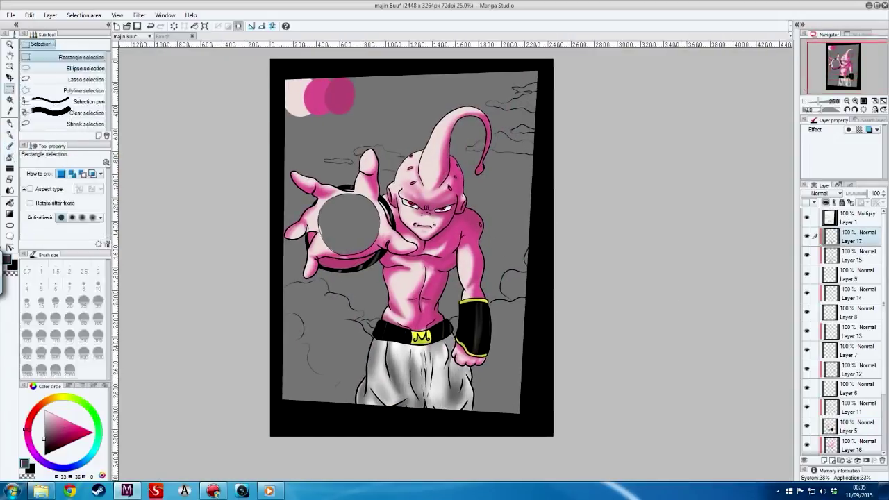
key("Return")
key("ctrl+shift+n")
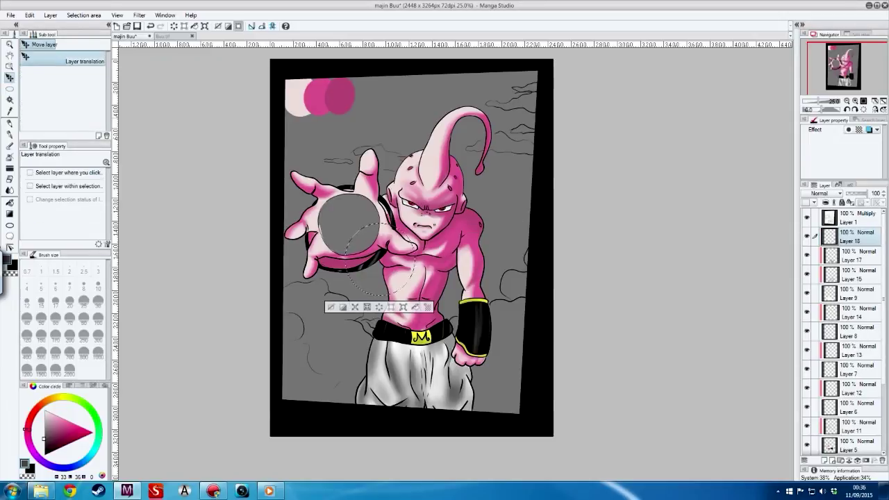
key("alt+Delete")
key("ctrl+d")
- Draw a white-to-pink Photosphere gradient outward from the centre of the energy ball
key("g")
key("g")
key("g")
left_click_drag(351, 215, 379, 236)
- Scale the energy ball's glow to 145% and shift its hue towards magenta
key("ctrl+t")
key("Return")
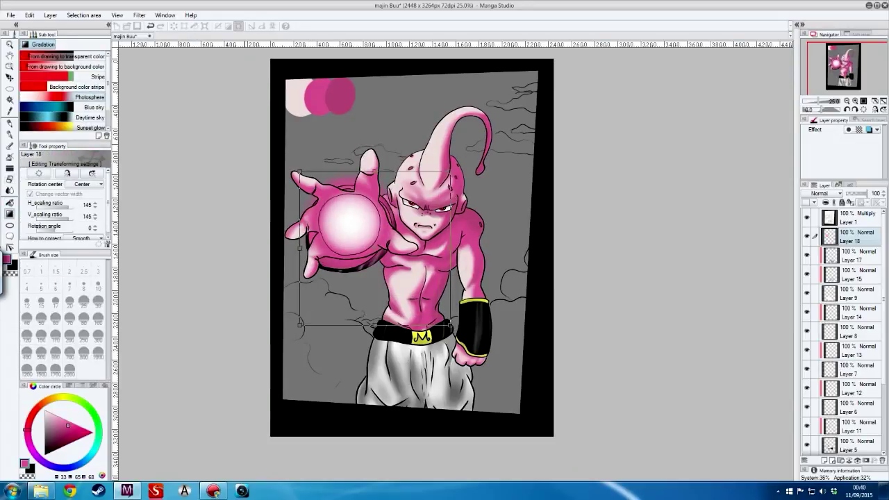
key("ctrl+u")
key("Return")
- Add a clipped layer above the glow, adjust the Photosphere gradient settings for it, and set the layer's blend mode to Screen
key("ctrl+shift+n")
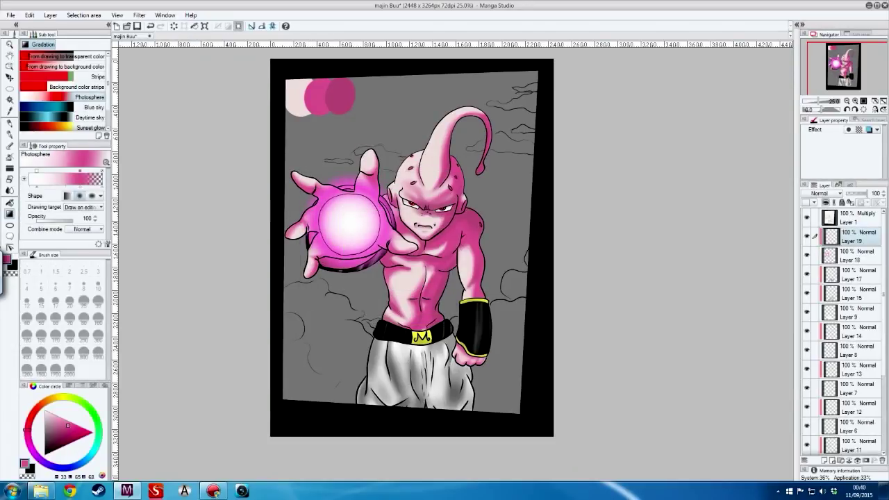
left_click(106, 161)
left_click(470, 234)
left_click(363, 313)
key("Return")
left_click(822, 193)
left_click(822, 276)
- Scale the Screen layer's highlight to 41%, position it on the energy ball, and adjust its hue and saturation
key("k")
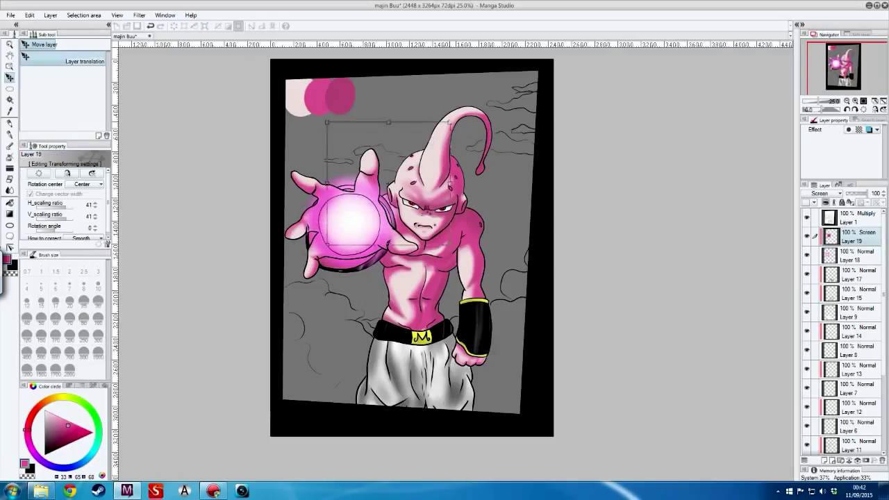
key("Return")
key("ctrl+u")
key("Return")
key("g")
key("b")
key("b")
key("g")
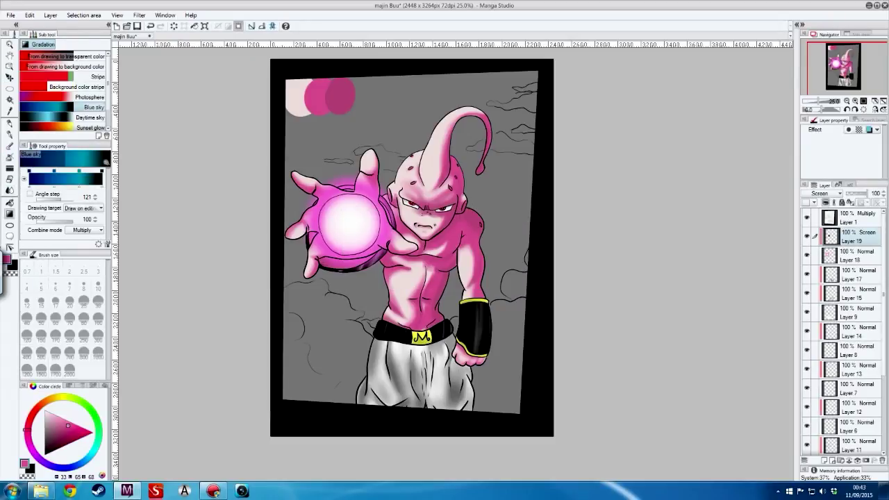
- Add a clipped layer beneath the Screen layer and shade the energy ball's lower part in purple with the Soft airbrush at size 150
key("p")
key("ctrl+shift+n")
key("b")
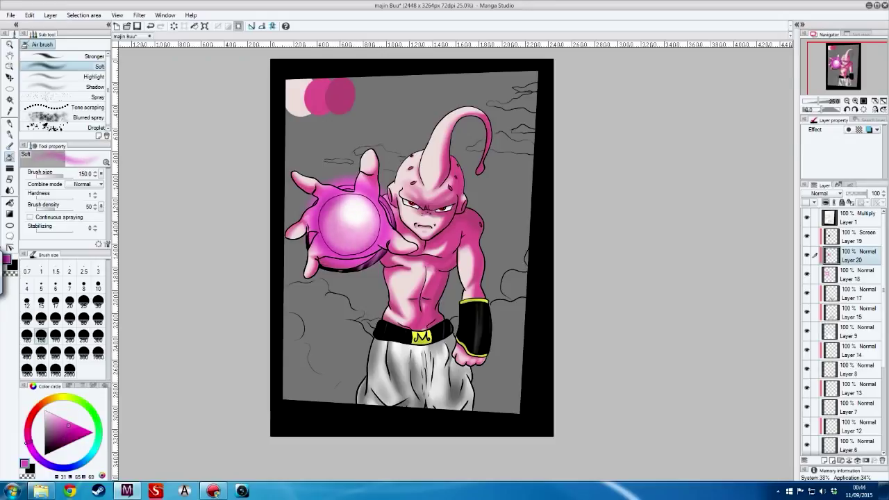
- Add a layer above the Screen layer and draw a dark purple Photosphere gradient over the energy ball
key("alt+bracketright")
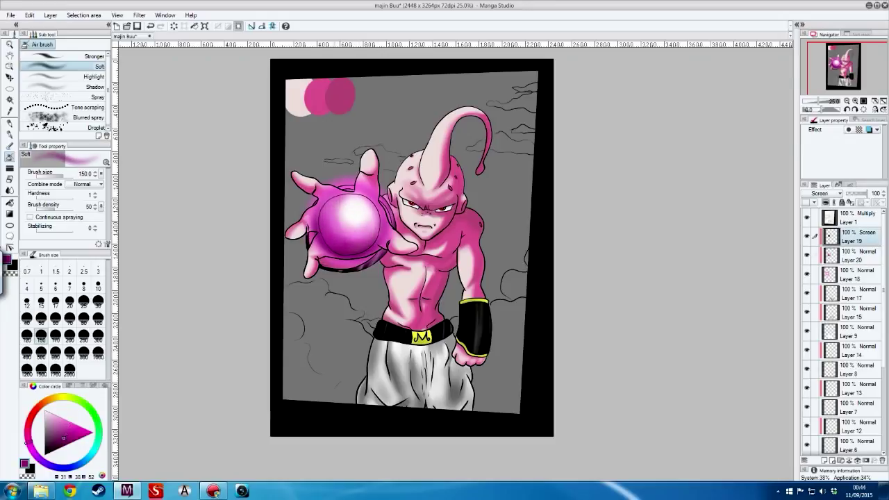
key("g")
key("ctrl+shift+n")
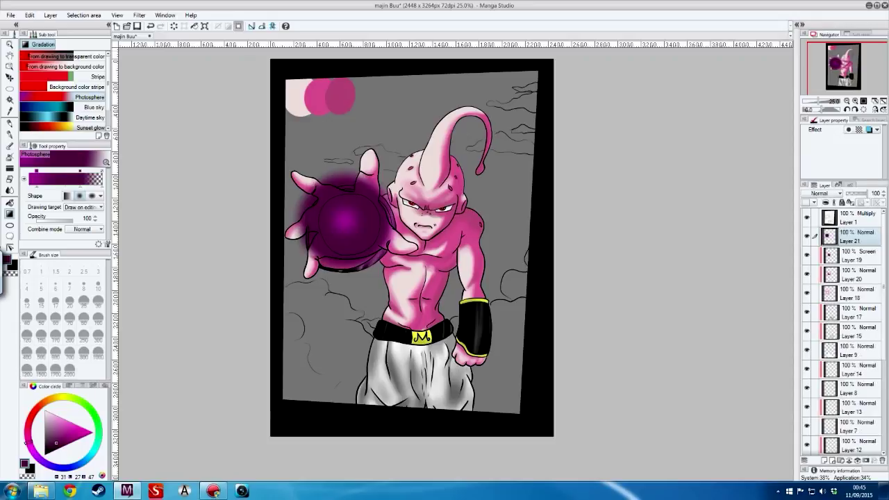
- Reposition the dark purple gradient over the energy ball and set its layer's blend mode to Color burn
key("k")
key("Up")
key("Up")
key("Up")
key("Up")
key("Up")
key("Up")
key("Up")
key("Up")
key("Up")
key("Return")
- Select the Screen layer and brighten the energy ball's highlight with the Soft airbrush at size 150
key("alt+bracketleft")
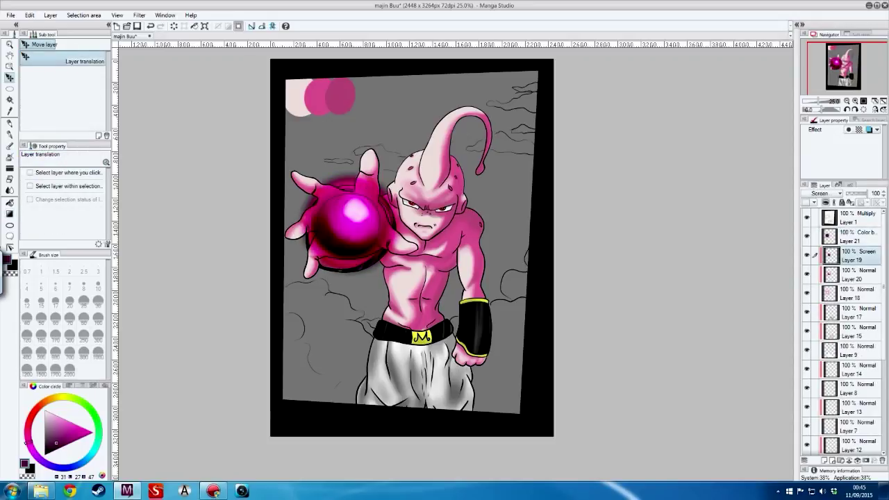
key("b")
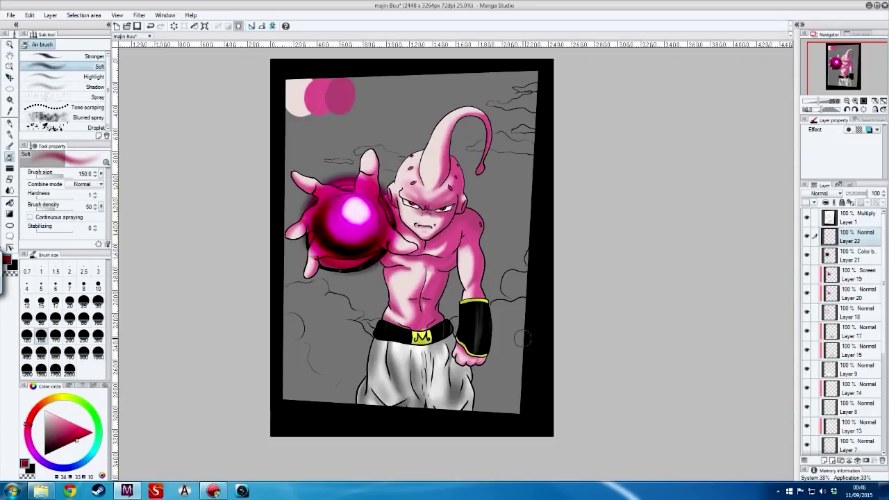
- Fill the background with teal blue on Layer 22, placed beneath the figure's colour layers
key("g")
left_click(853, 408)
left_click(514, 338)
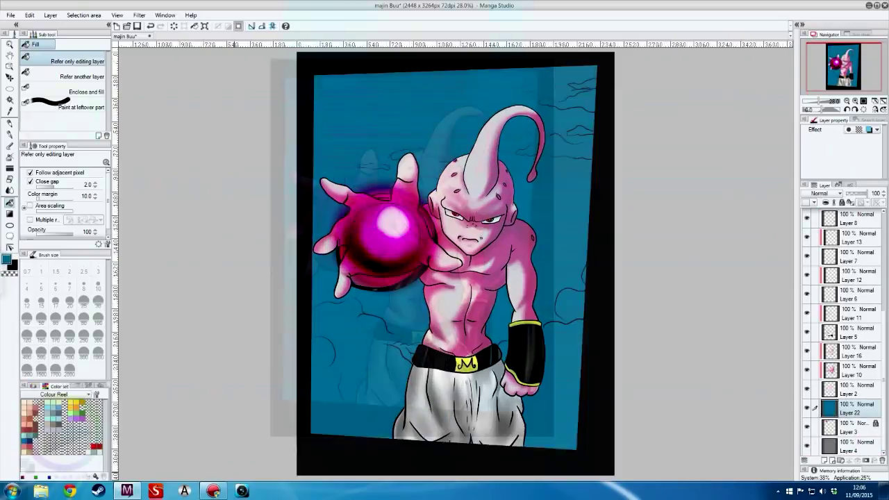
- Airbrush the sky with the Soft airbrush at size 1700: dark blue above, teal below, and a purple glow around the energy ball
mouse_move(360, 138)
left_mouse_down()
mouse_move(417, 173)
mouse_move(394, 222)
left_mouse_up()
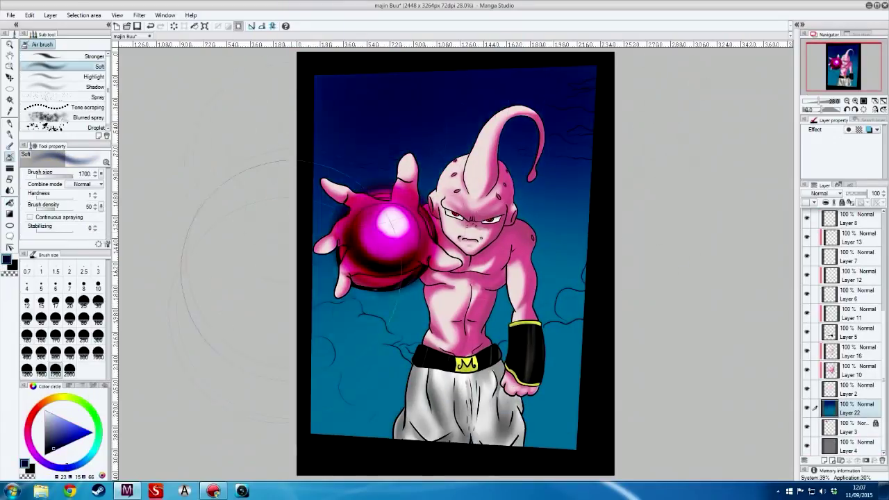
left_click(49, 459)
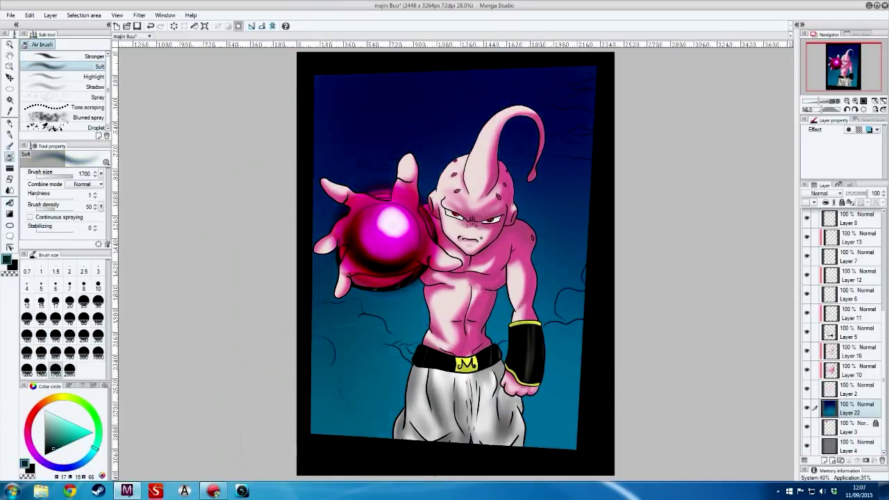
left_click_drag(333, 417, 389, 334)
left_click(98, 416)
mouse_move(361, 174)
left_mouse_down()
mouse_move(388, 292)
mouse_move(374, 298)
left_mouse_up()
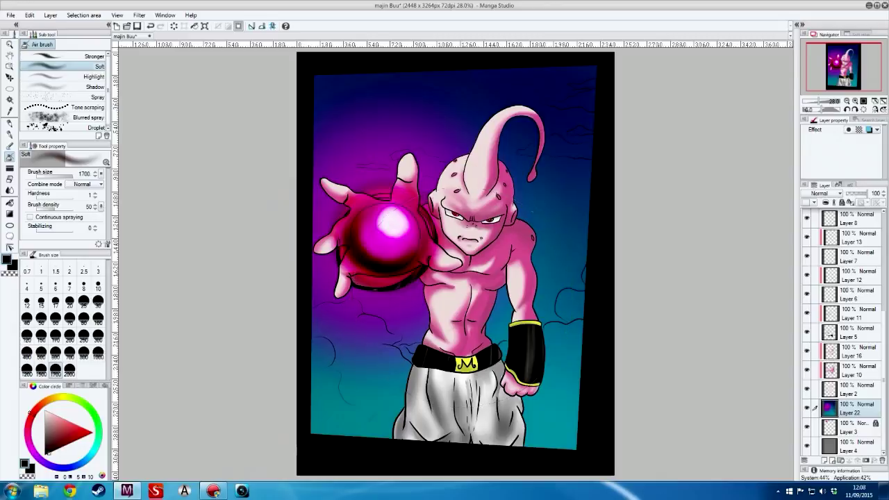
- Add a layer above the sky and paint white clouds on both sides and across the upper sky with Dense watercolor
key("ctrl+shift+n")
key("b")
left_click_drag(320, 340, 382, 423)
left_click_drag(320, 306, 409, 375)
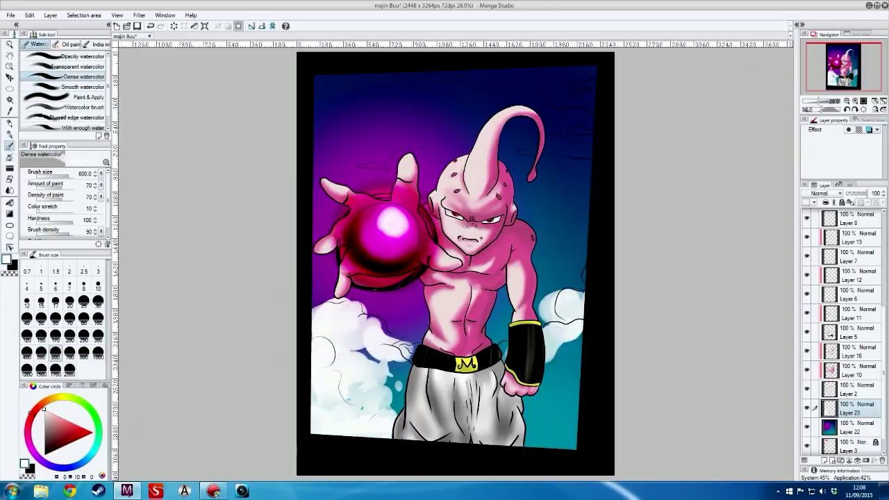
left_click_drag(541, 291, 583, 341)
left_click_drag(535, 347, 577, 444)
left_click_drag(541, 153, 590, 77)
left_click_drag(347, 167, 451, 152)
left_click_drag(409, 104, 507, 83)
- Add a layer clipped to the clouds and paint light grey shadows on them with Dense watercolor at size 300
key("ctrl+shift+n")
left_click(98, 334)
left_click_drag(327, 340, 361, 410)
left_click_drag(361, 347, 403, 382)
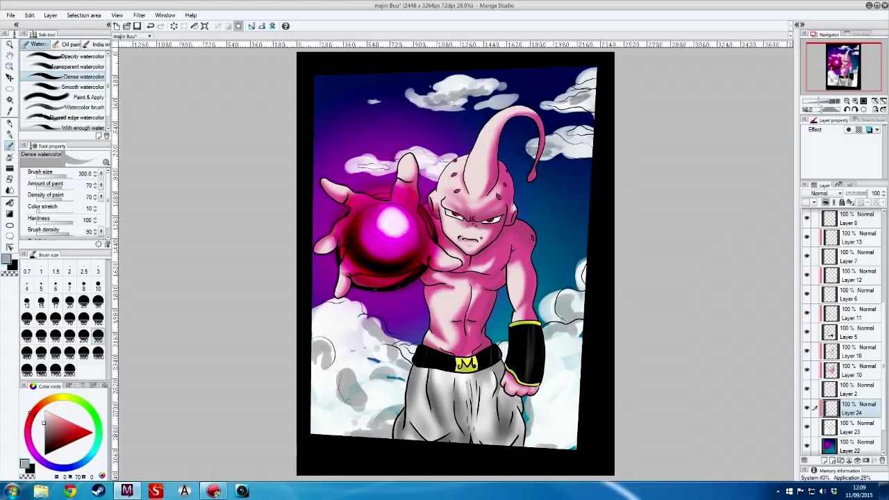
- Blend the grey shadows of the lower clouds with Smooth watercolor at size 200
left_click(82, 87)
left_click(70, 334)
left_click_drag(541, 292, 576, 445)
left_click_drag(327, 361, 402, 437)
left_click_drag(312, 340, 409, 403)
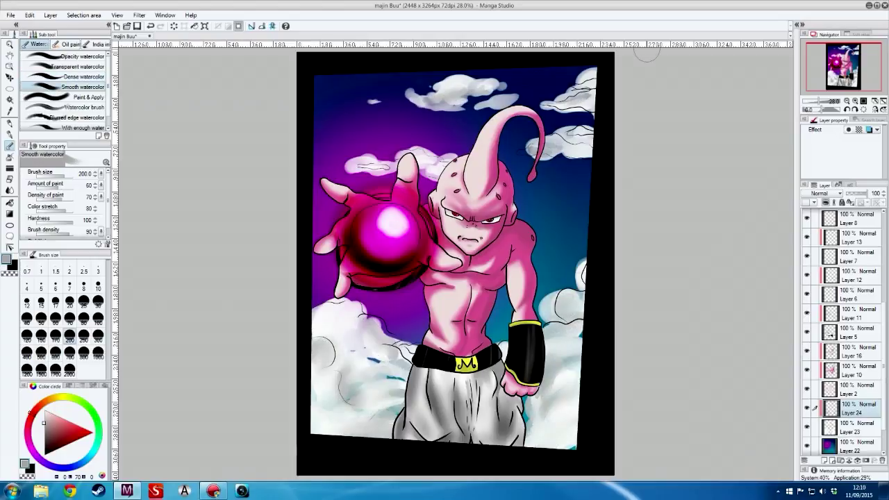
- Add darker grey cloud shadows with Dense watercolor at size 300 and blend them with Smooth watercolor
left_click(82, 77)
left_click_drag(326, 347, 330, 369)
left_click_drag(341, 383, 389, 432)
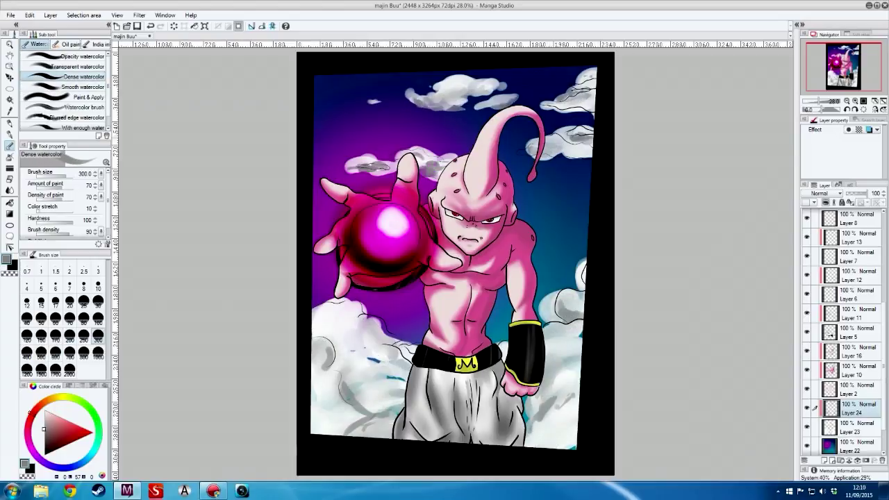
left_click_drag(541, 301, 562, 351)
left_click(82, 87)
left_click(56, 335)
left_click_drag(342, 375, 389, 422)
- Tint the clouds nearest the energy ball magenta with the Soft airbrush at size 1700
key("b")
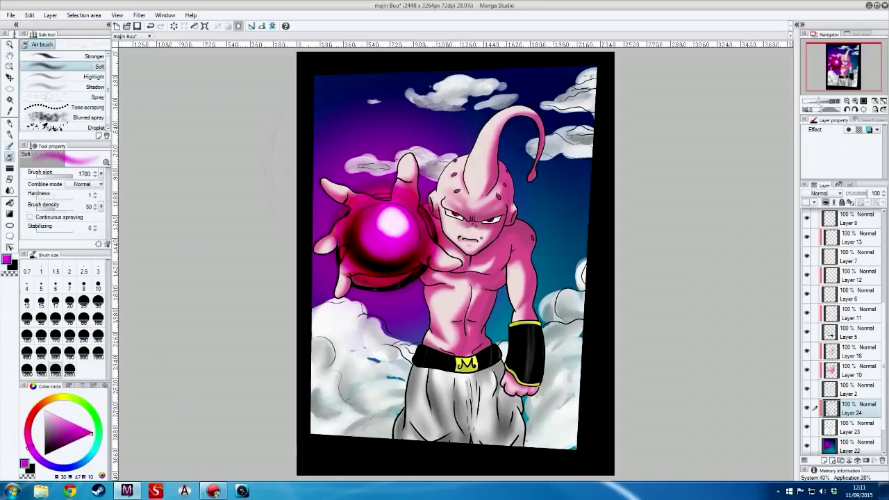
left_click_drag(347, 163, 452, 167)
left_click_drag(320, 305, 409, 402)
- Scatter white stars across the sky on a new layer with the Droplet airbrush at size 300, and switch to the Soft airbrush
left_click(851, 444)
left_click(87, 127)
left_click(321, 112)
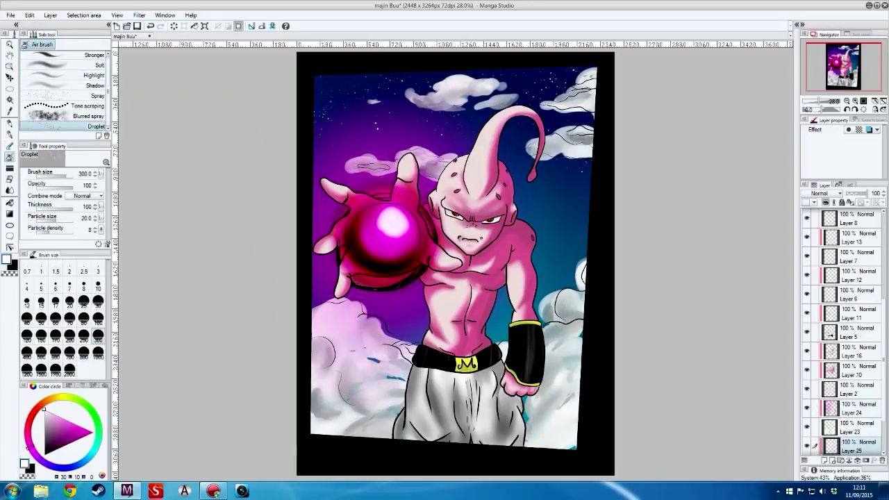
scroll(843, 333, "down", 3)
left_click(90, 64)
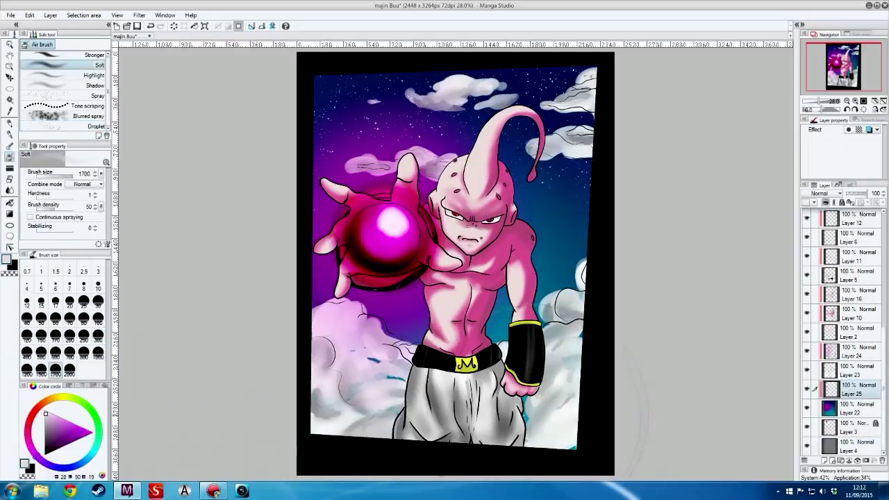
- Select the white clouds on Layer 23 and soften their edges with Smooth watercolor at size 170
key("b")
left_click(859, 370)
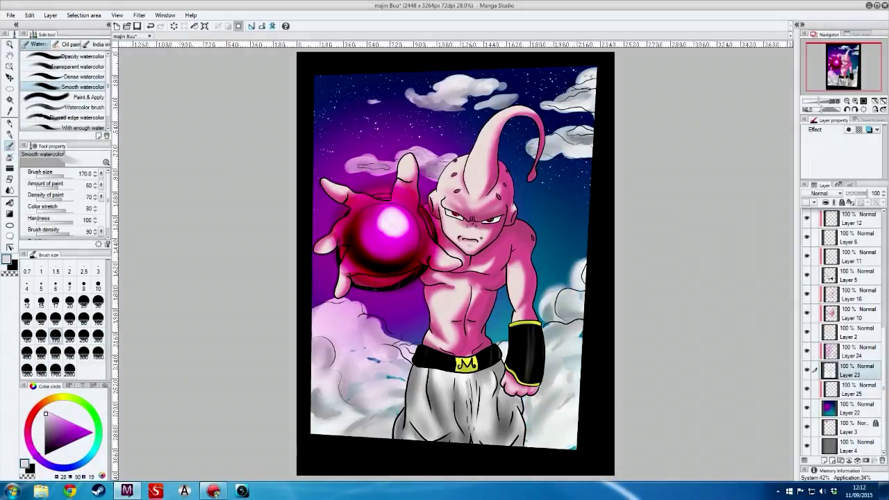